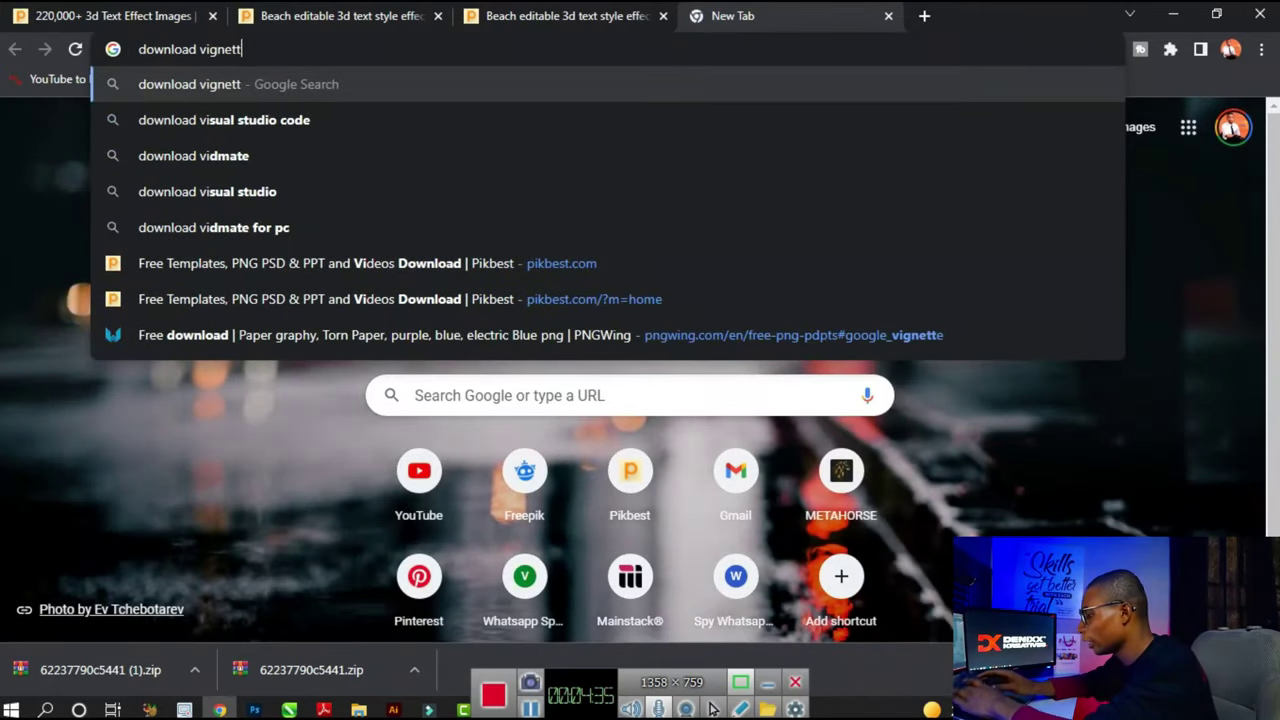
# Search the web for "download vignettic font" and download the Vignettic font from dafont.com.
pyautogui.press('Return')
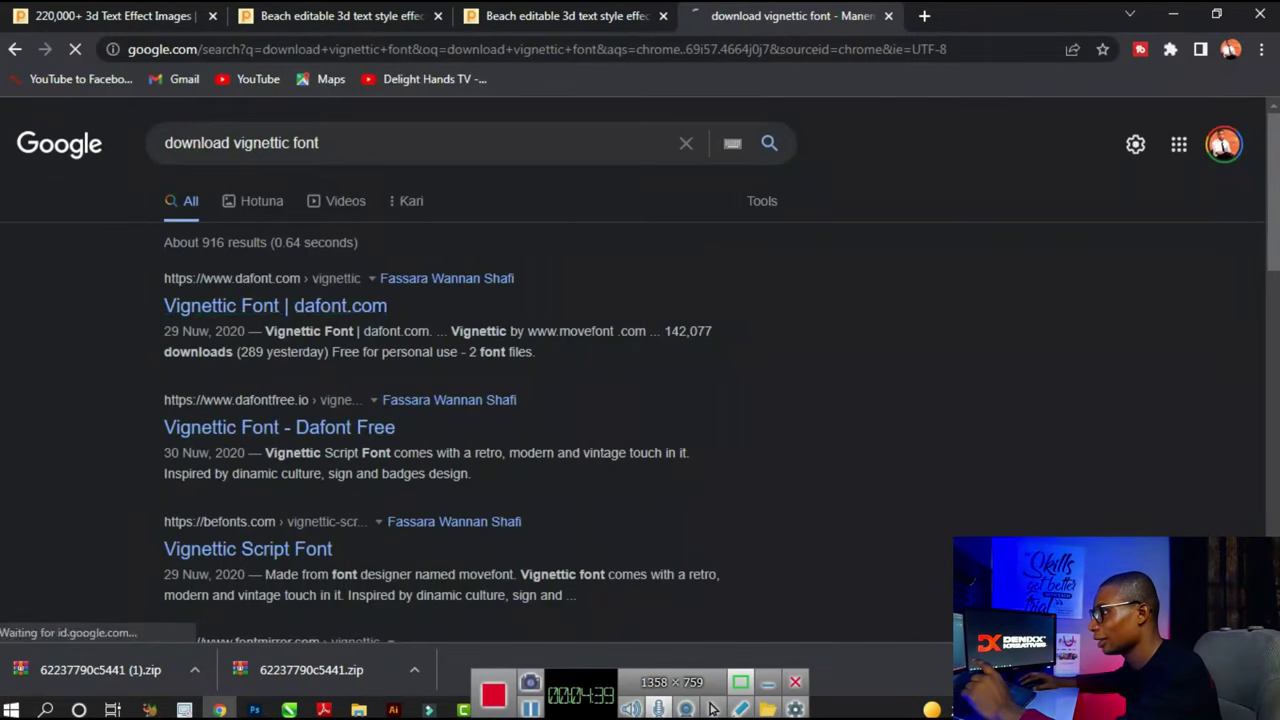
pyautogui.click(275, 305)
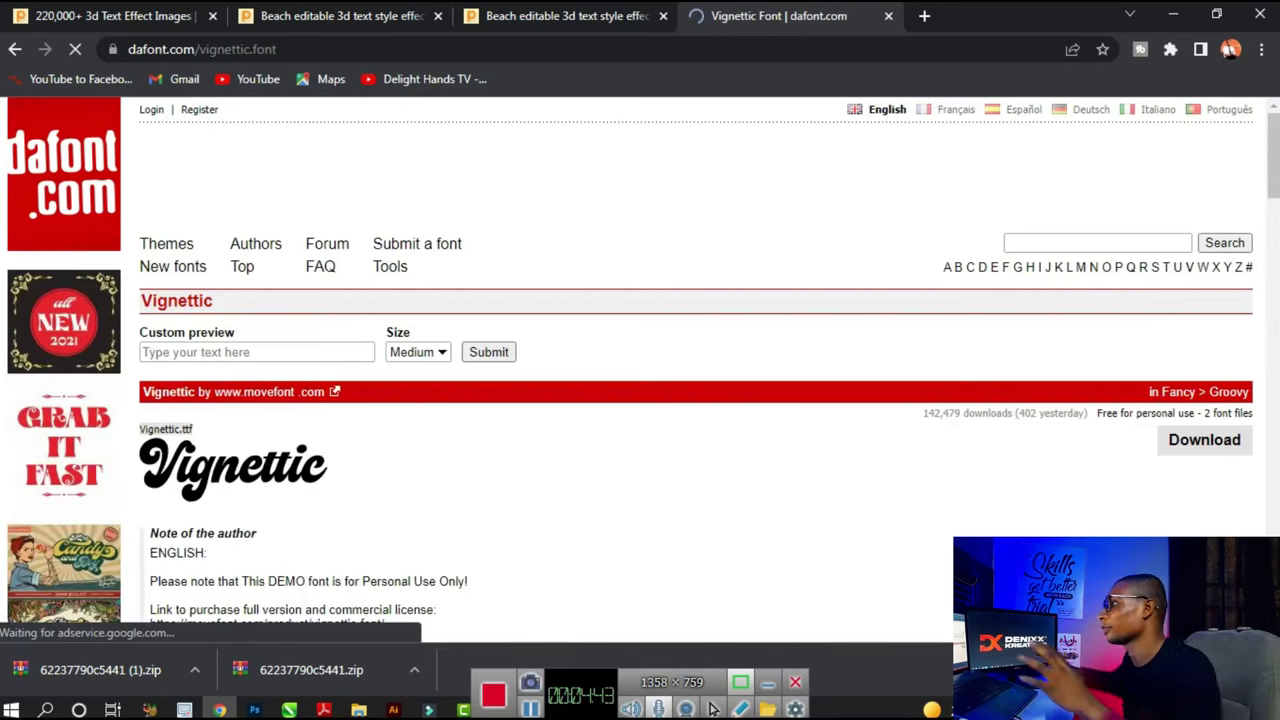
pyautogui.scroll(-1, 640, 400)
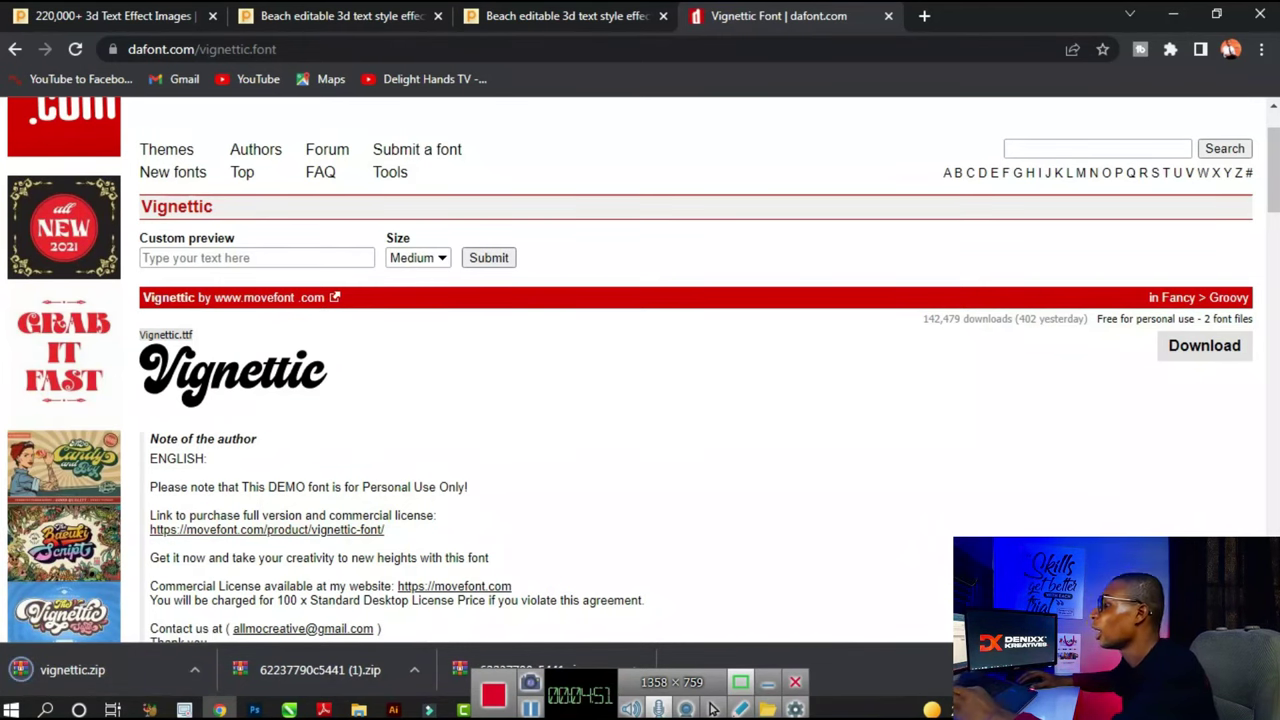
# Switch to File Explorer and extract the vignettic archive in Downloads into its own vignettic folder.
pyautogui.click(358, 709)
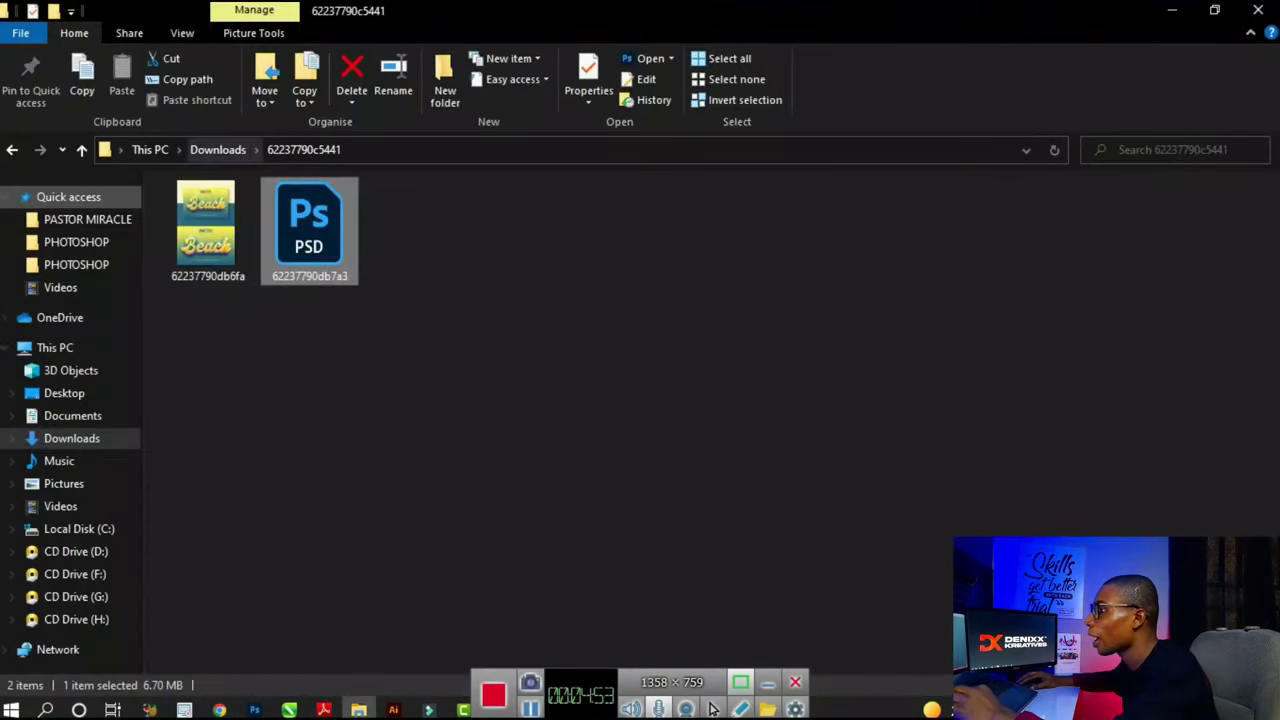
pyautogui.click(218, 149)
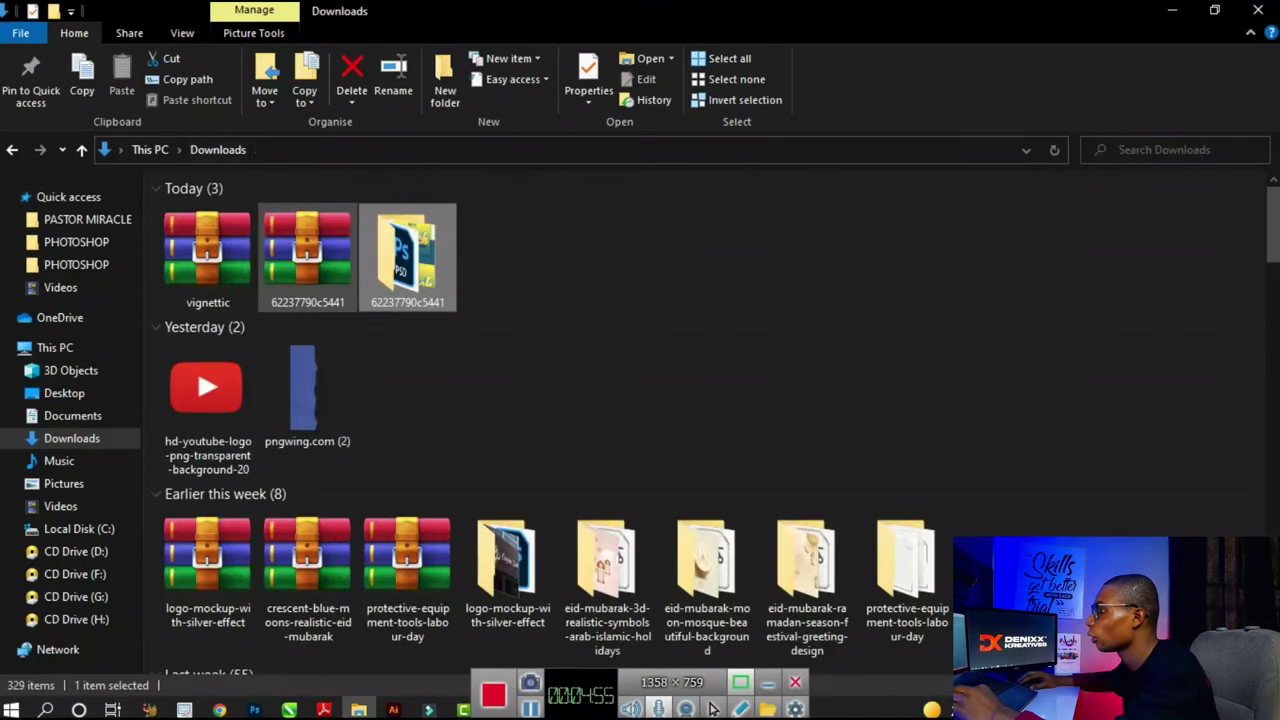
pyautogui.click(207, 255)
pyautogui.rightClick(232, 240)
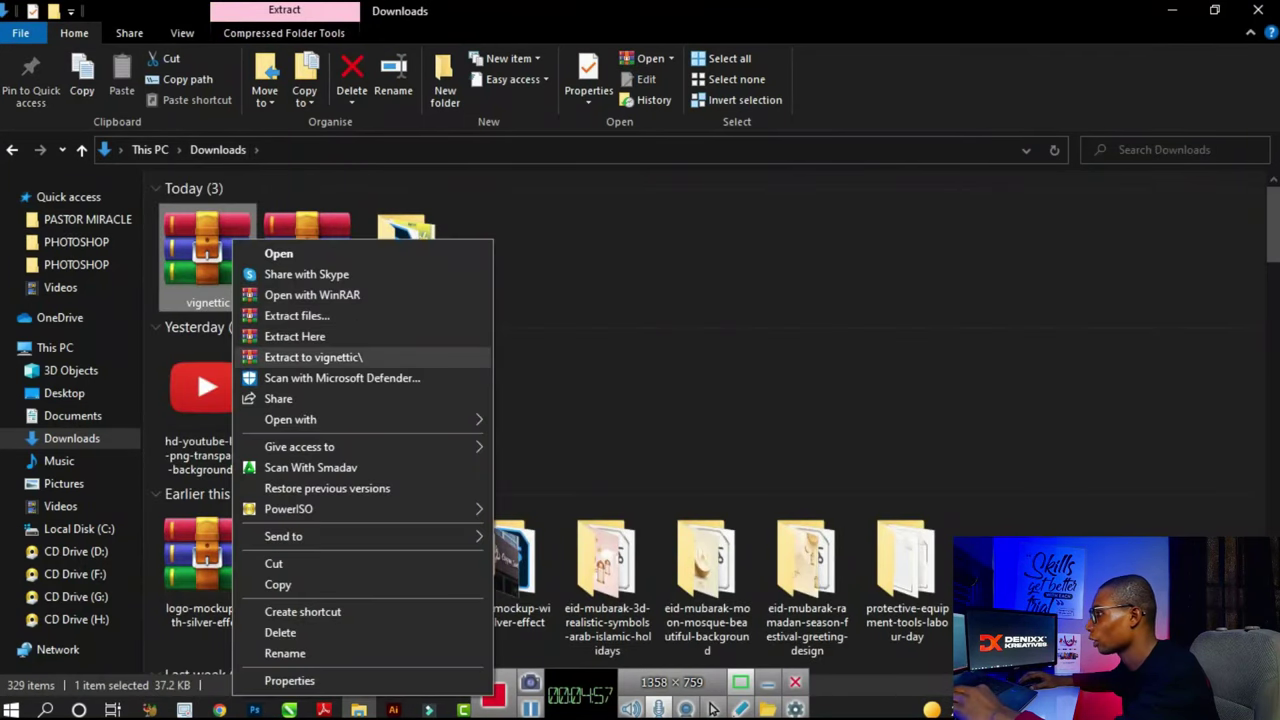
pyautogui.click(313, 357)
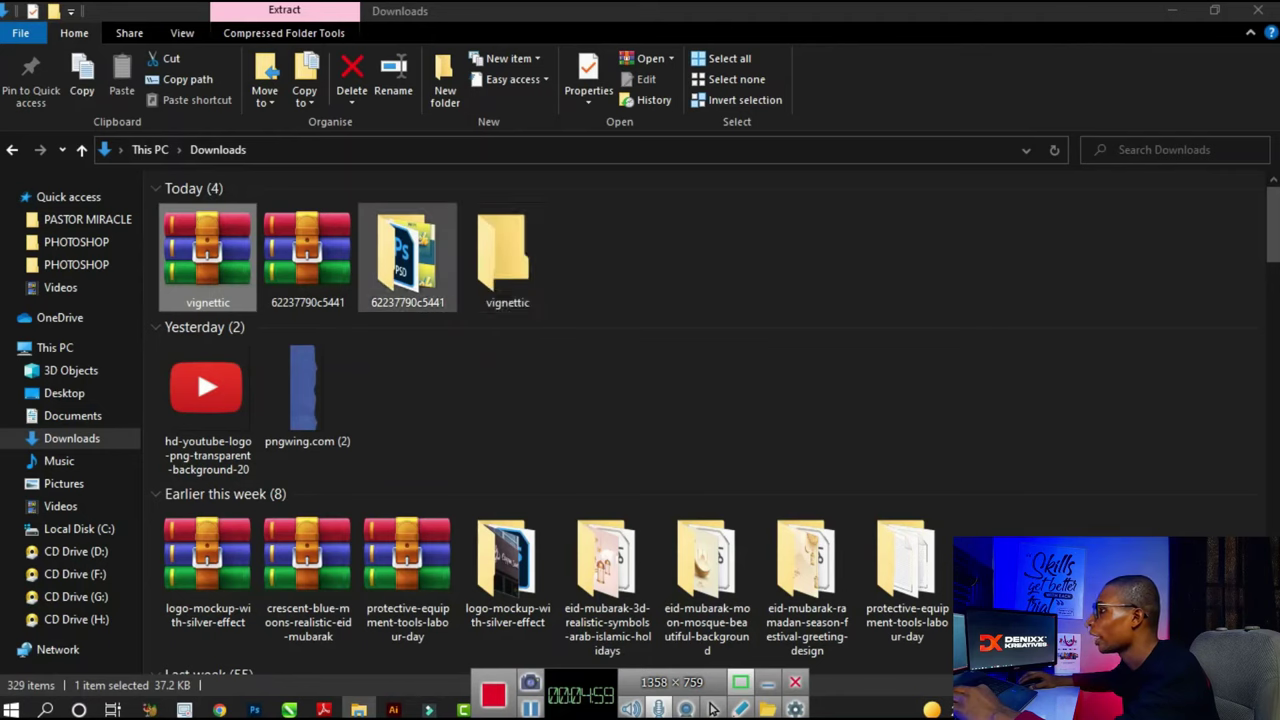
# Install both Vignettic font files from the extracted vignettic folder, declining to replace an already installed copy.
pyautogui.doubleClick(507, 255)
pyautogui.moveTo(250, 266); pyautogui.dragTo(277, 212)
pyautogui.rightClick(314, 214)
pyautogui.click(350, 270)
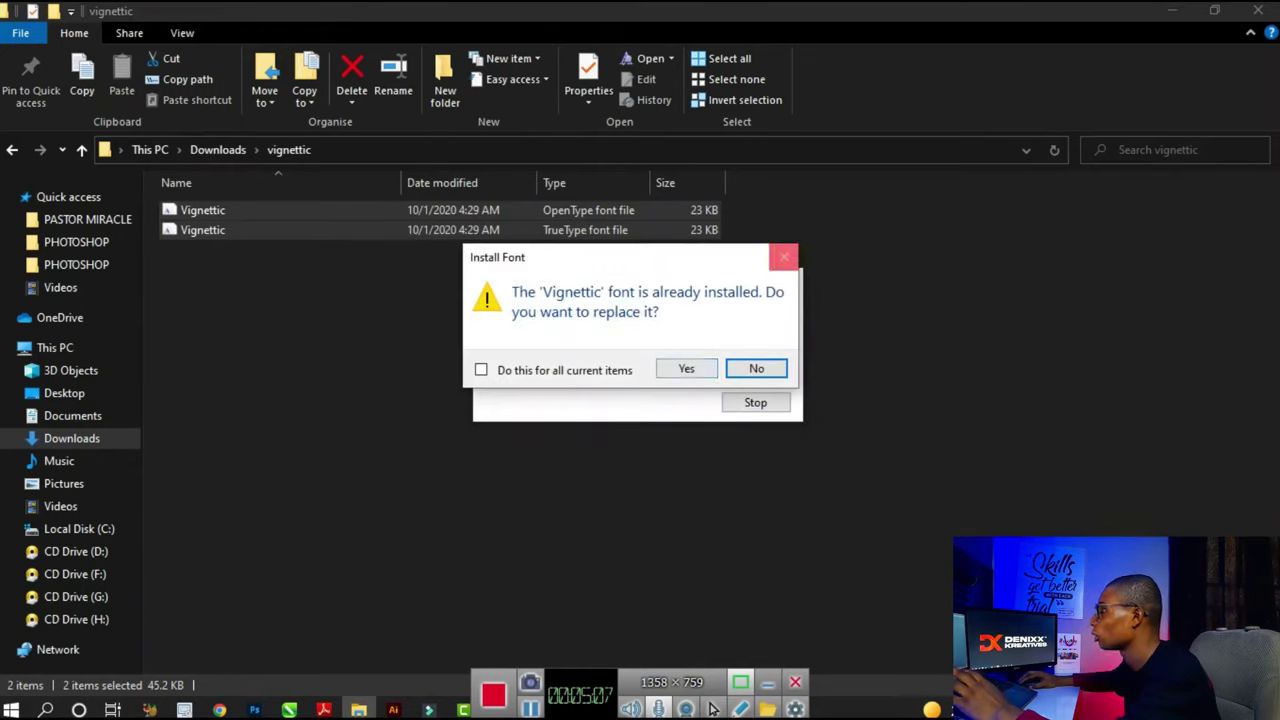
pyautogui.click(784, 257)
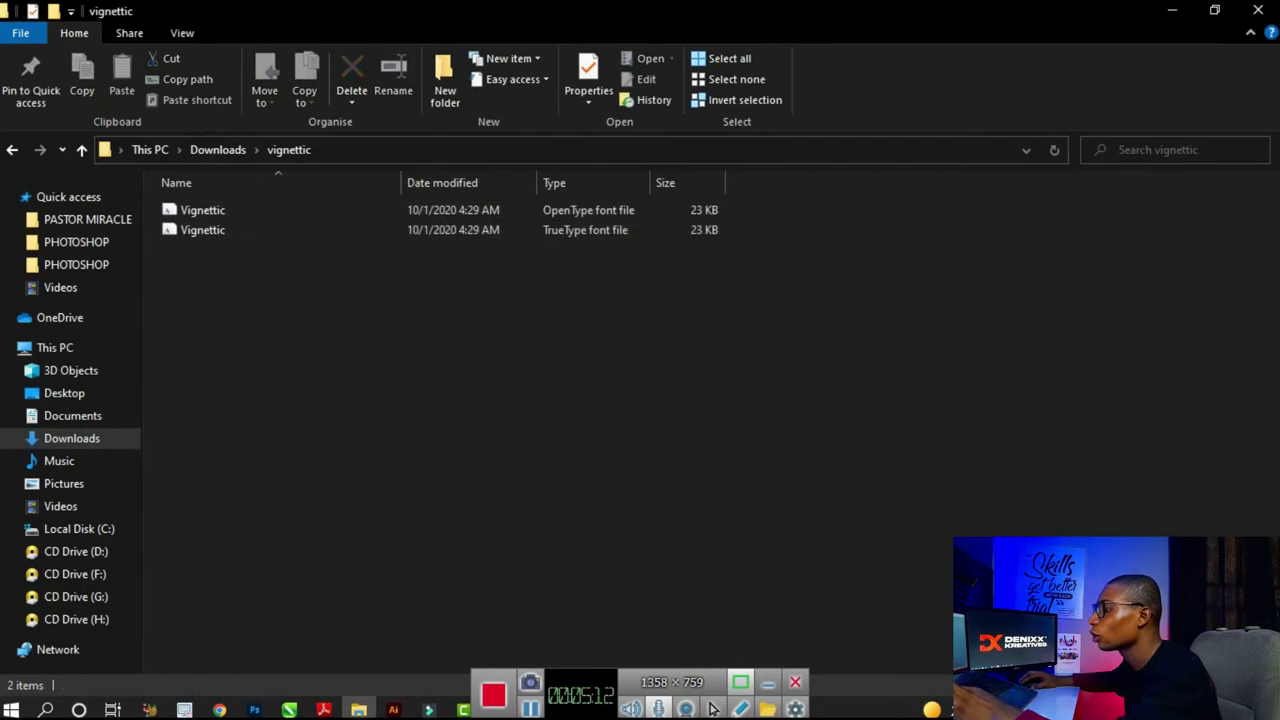
# Switch to Photoshop, dismiss the missing-font prompt and replace the text "Beach" in Dragon1.psb with "Pikbest".
pyautogui.click(254, 709)
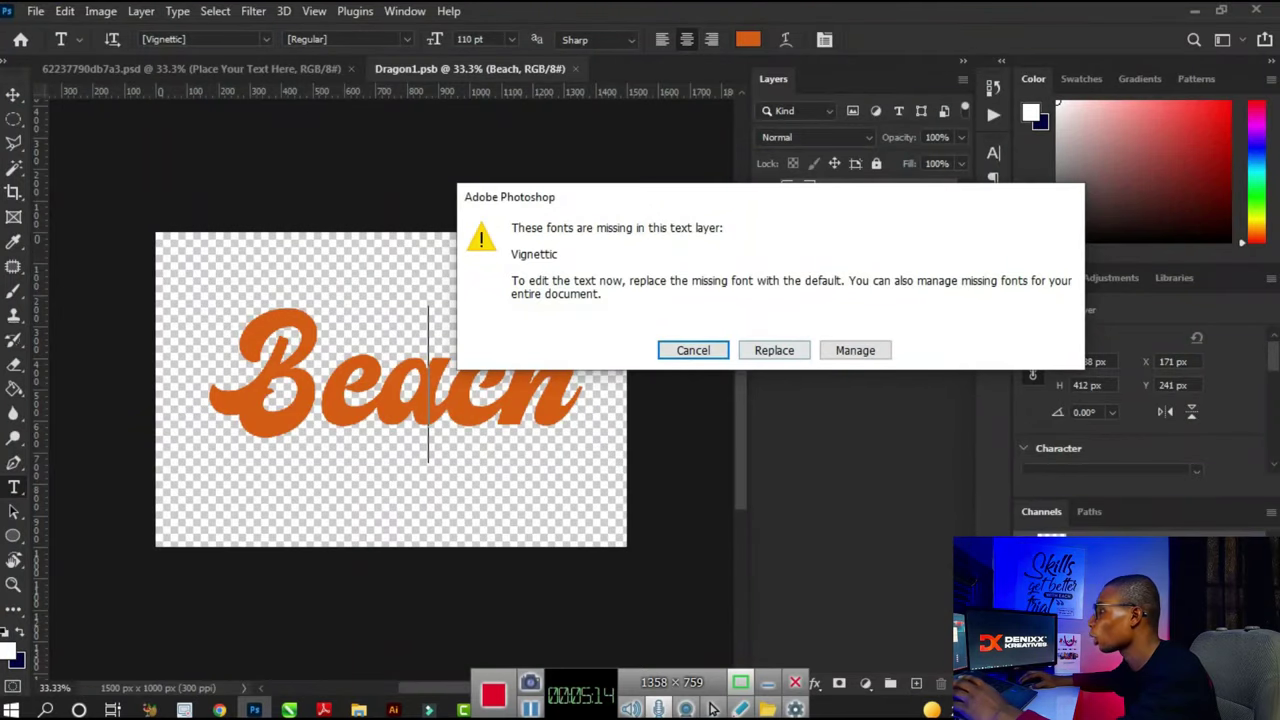
pyautogui.click(693, 350)
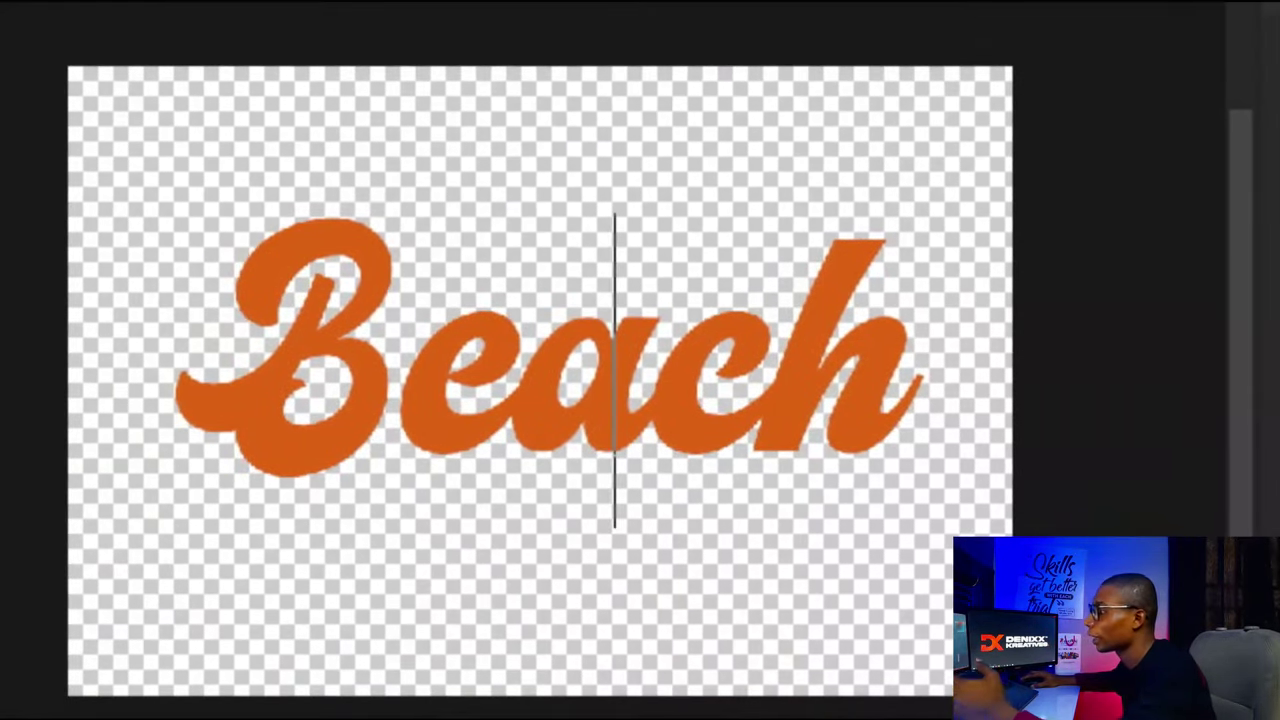
pyautogui.hotkey('ctrl', 'a')
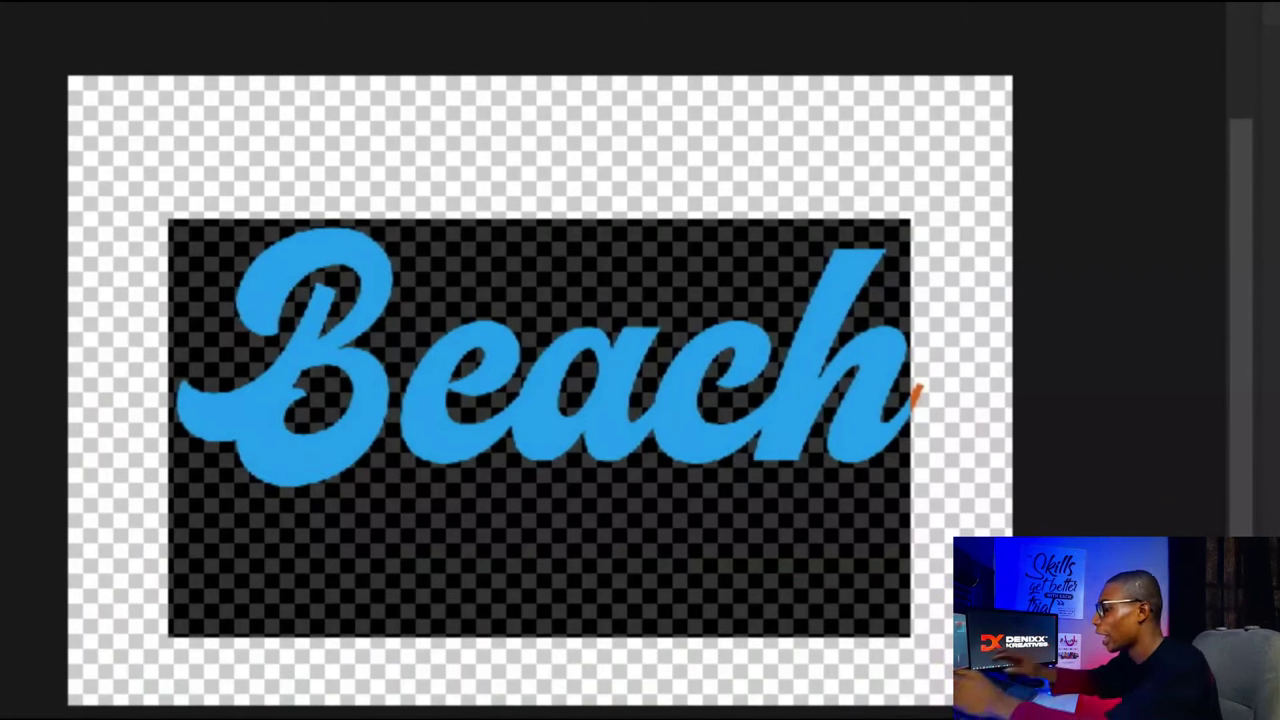
pyautogui.write('Pik')
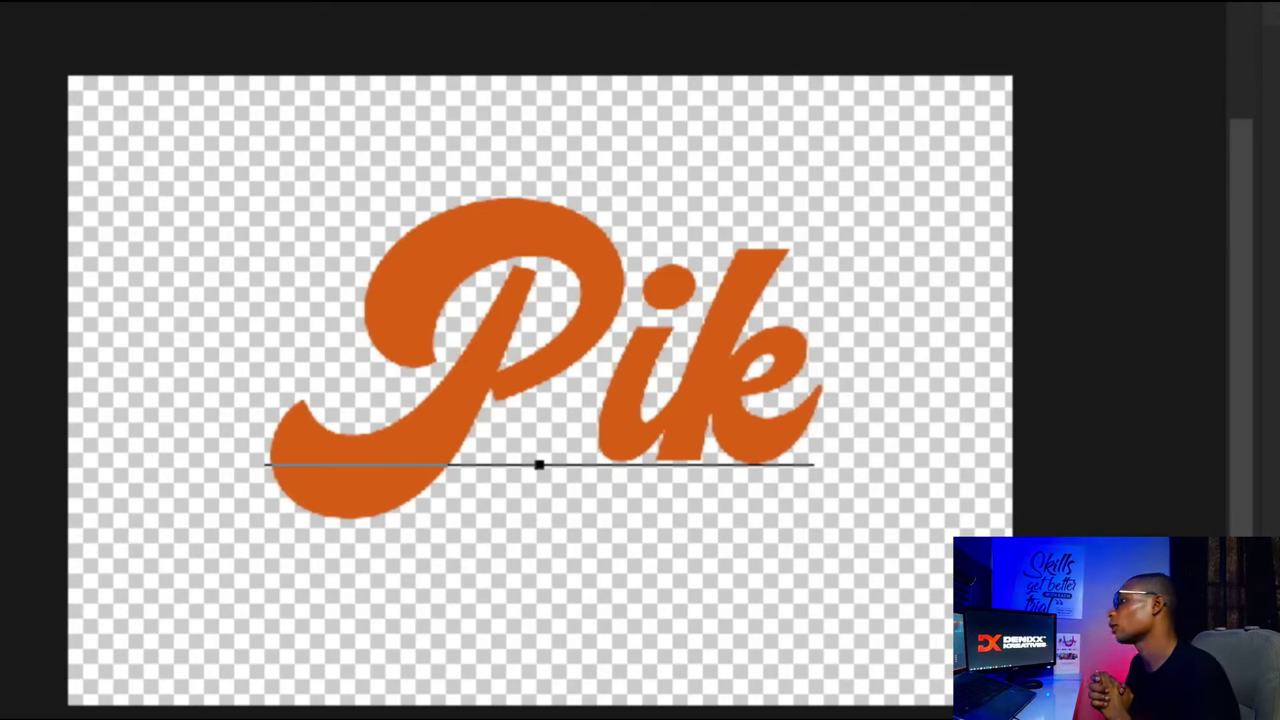
pyautogui.write('best')
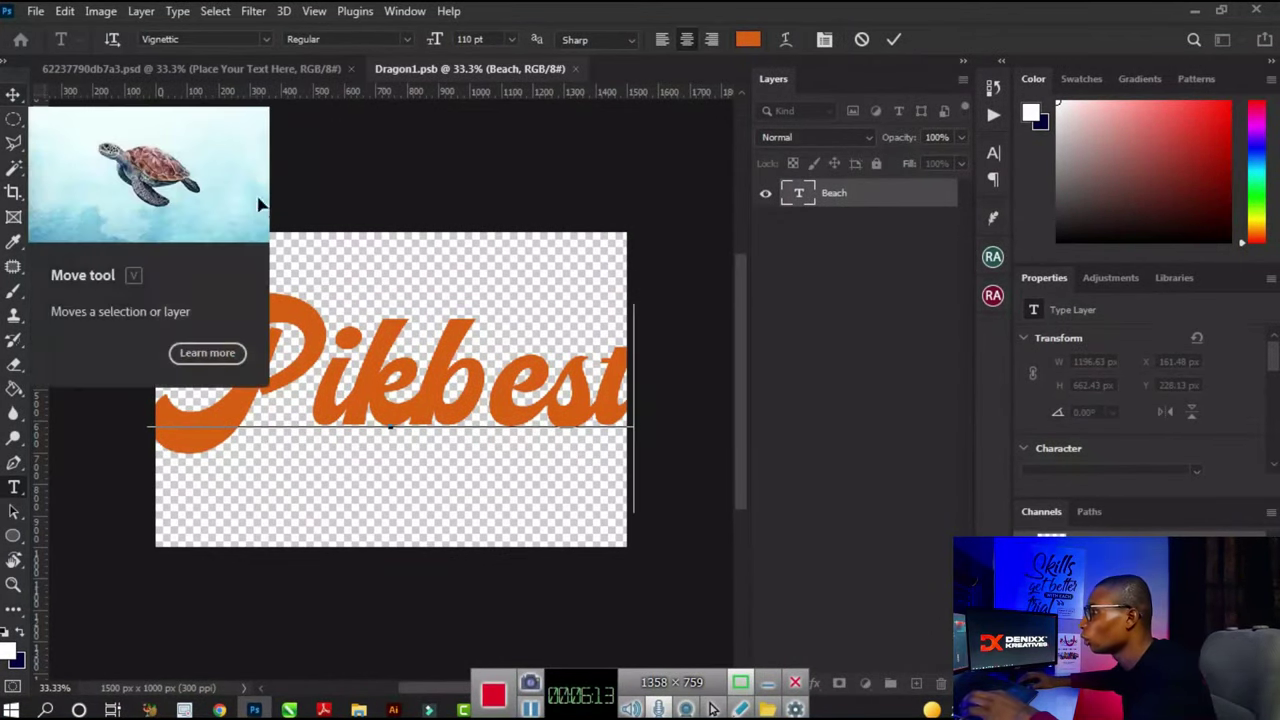
pyautogui.click(13, 94)
# Scale the Pikbest text to about 75% and centre it horizontally on the canvas.
pyautogui.scroll(-1, 421, 384)
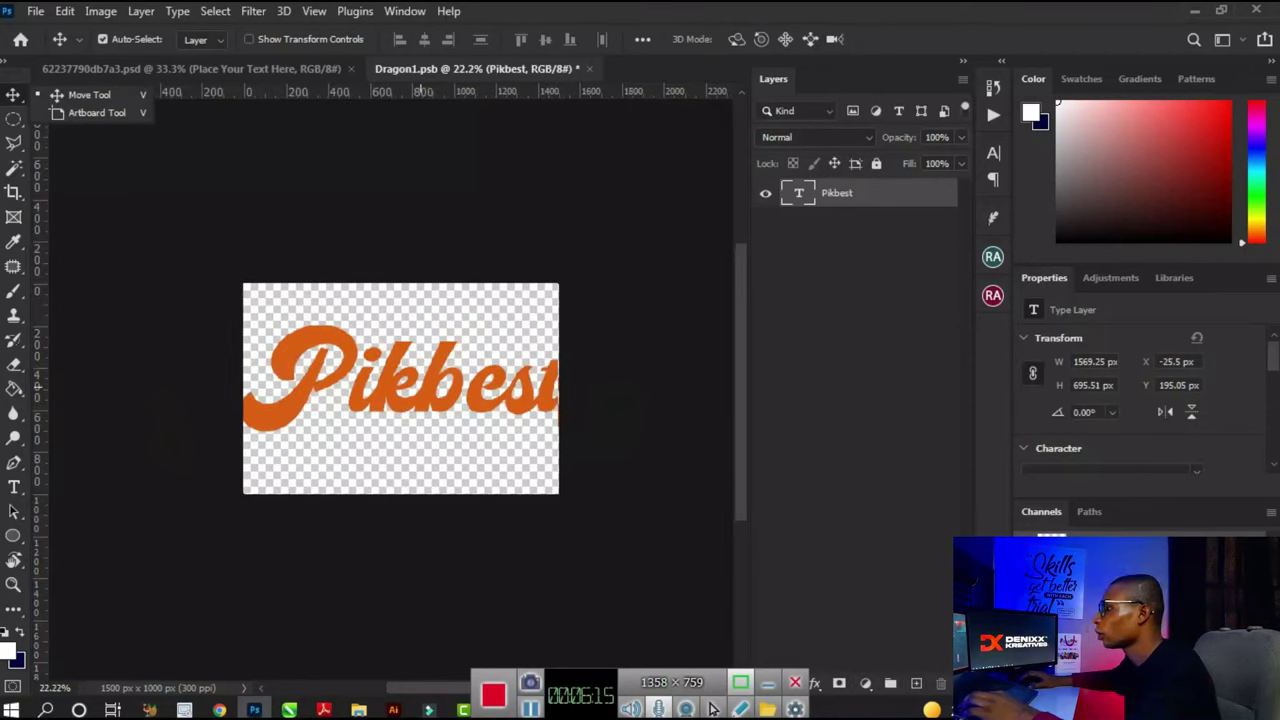
pyautogui.hotkey('ctrl', 't')
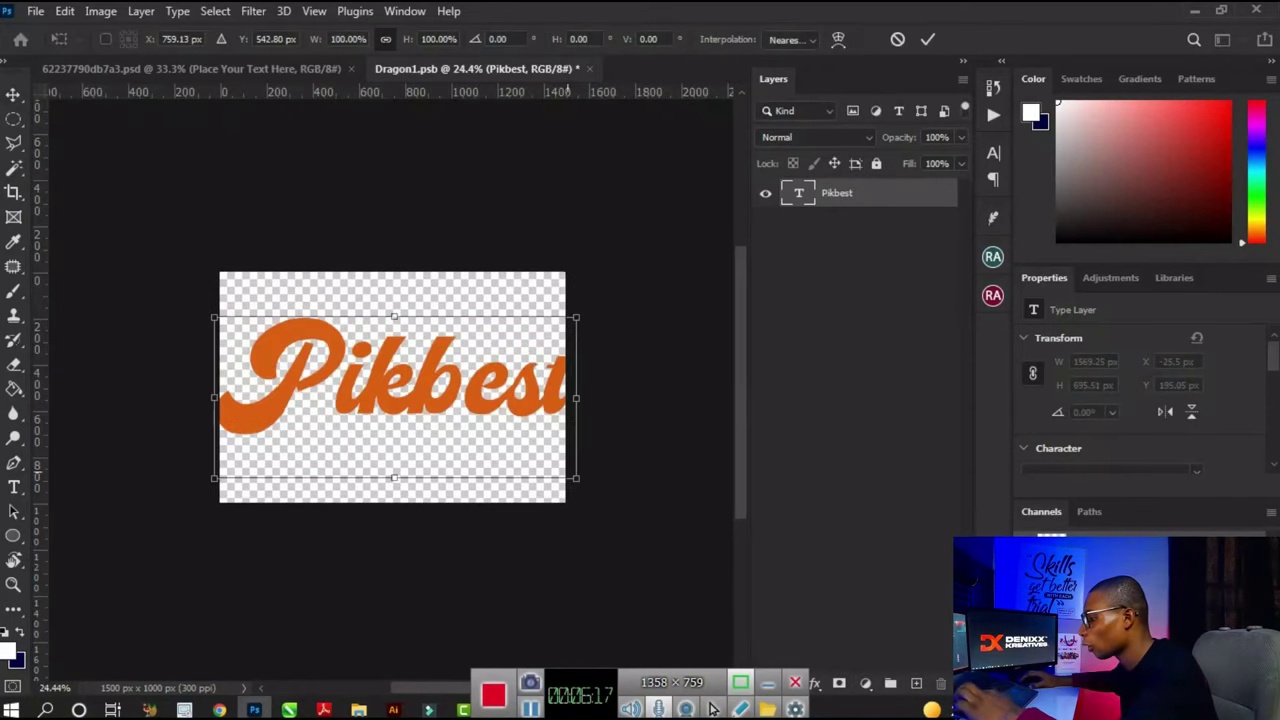
pyautogui.moveTo(576, 478); pyautogui.dragTo(530, 456)
pyautogui.moveTo(507, 359); pyautogui.dragTo(505, 361)
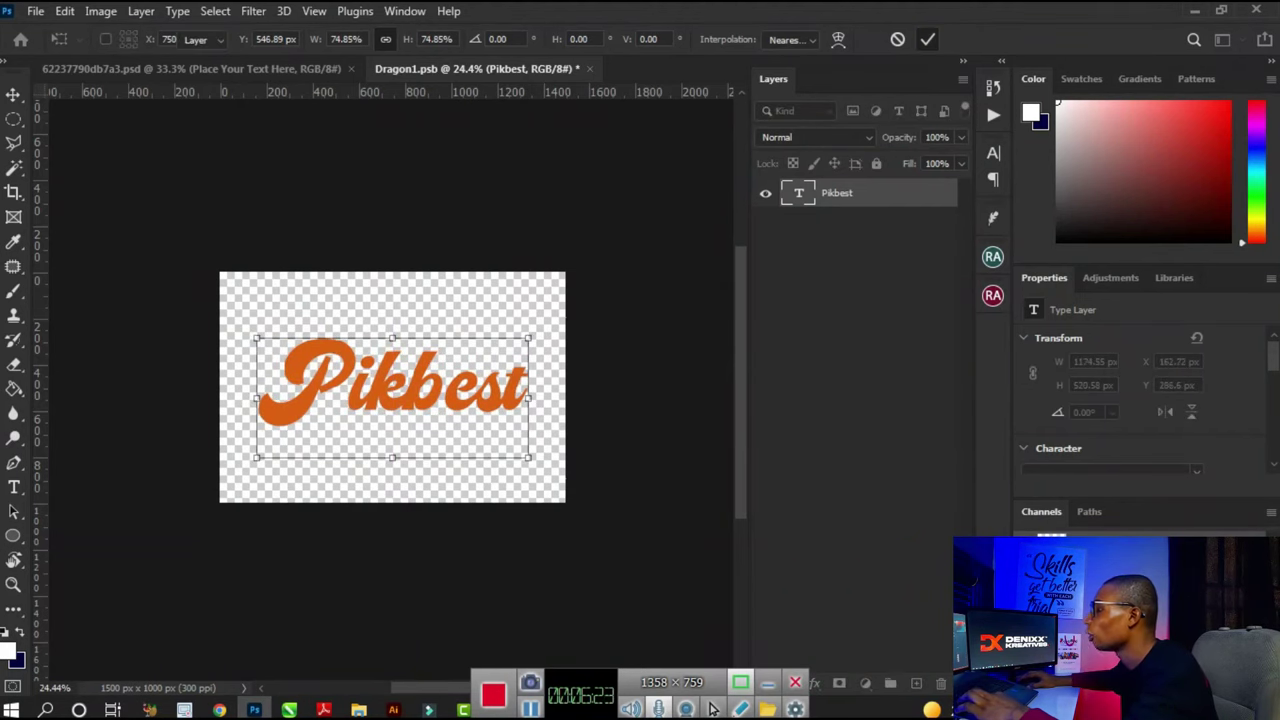
pyautogui.press('Return')
# Save and close the Dragon1.psb smart object to update the 3D text effect in the main document.
pyautogui.hotkey('ctrl', '+')
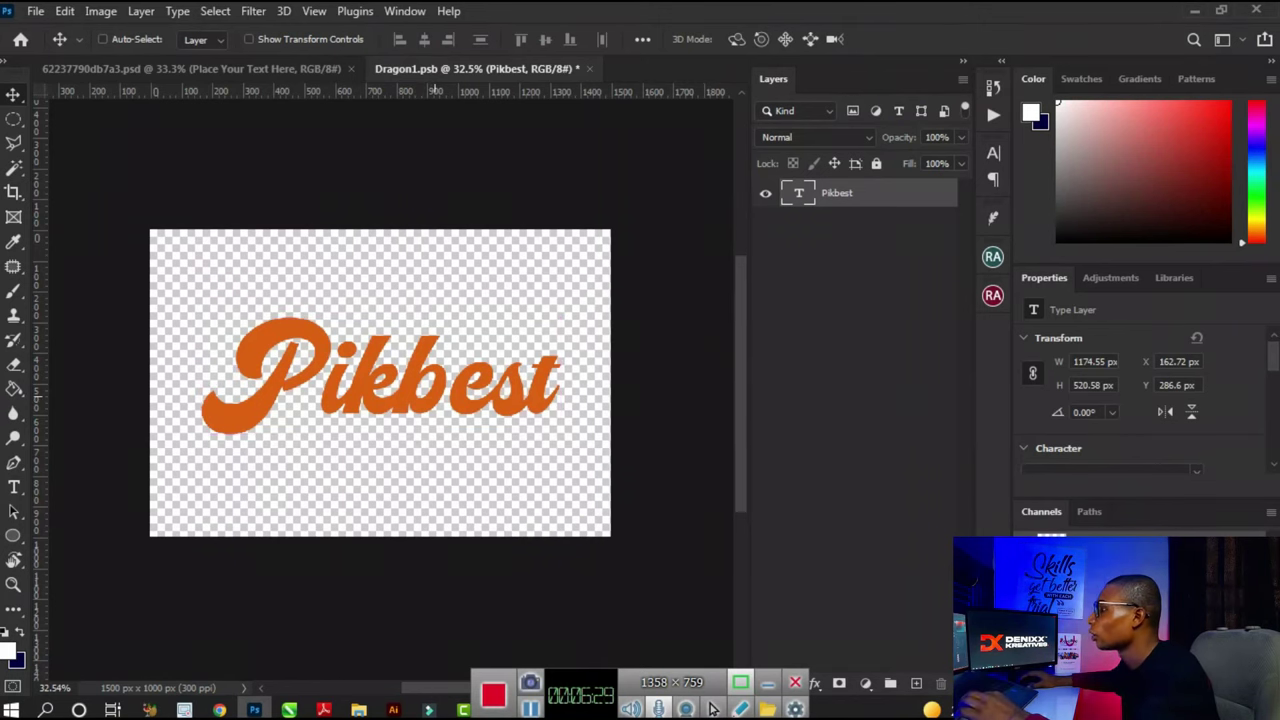
pyautogui.hotkey('ctrl', 's')
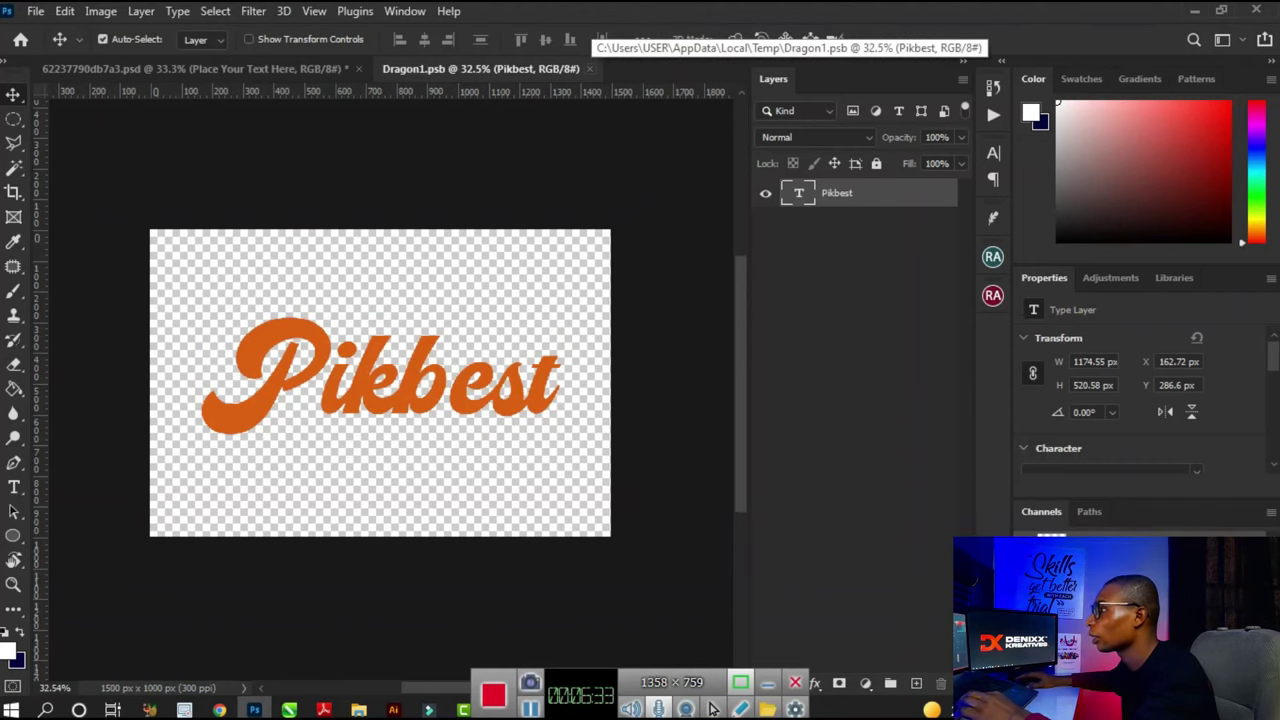
pyautogui.hotkey('ctrl', 'w')
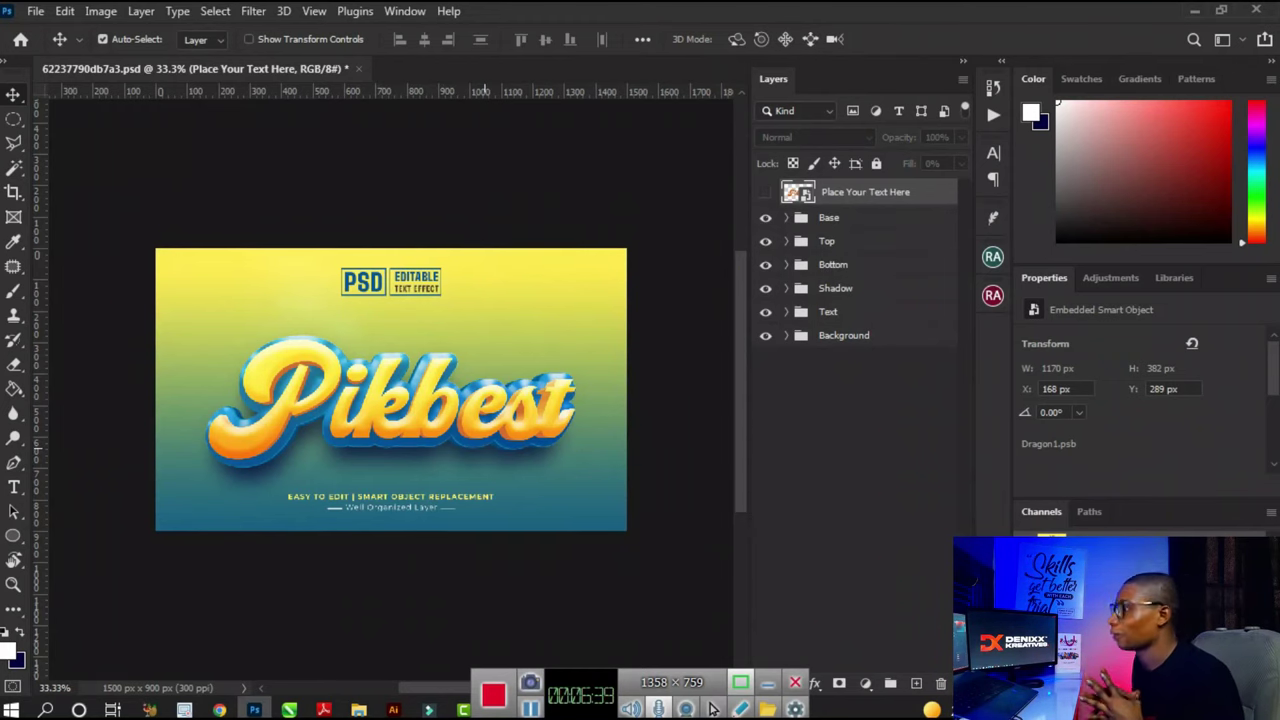
pyautogui.scroll(2, 515, 401)
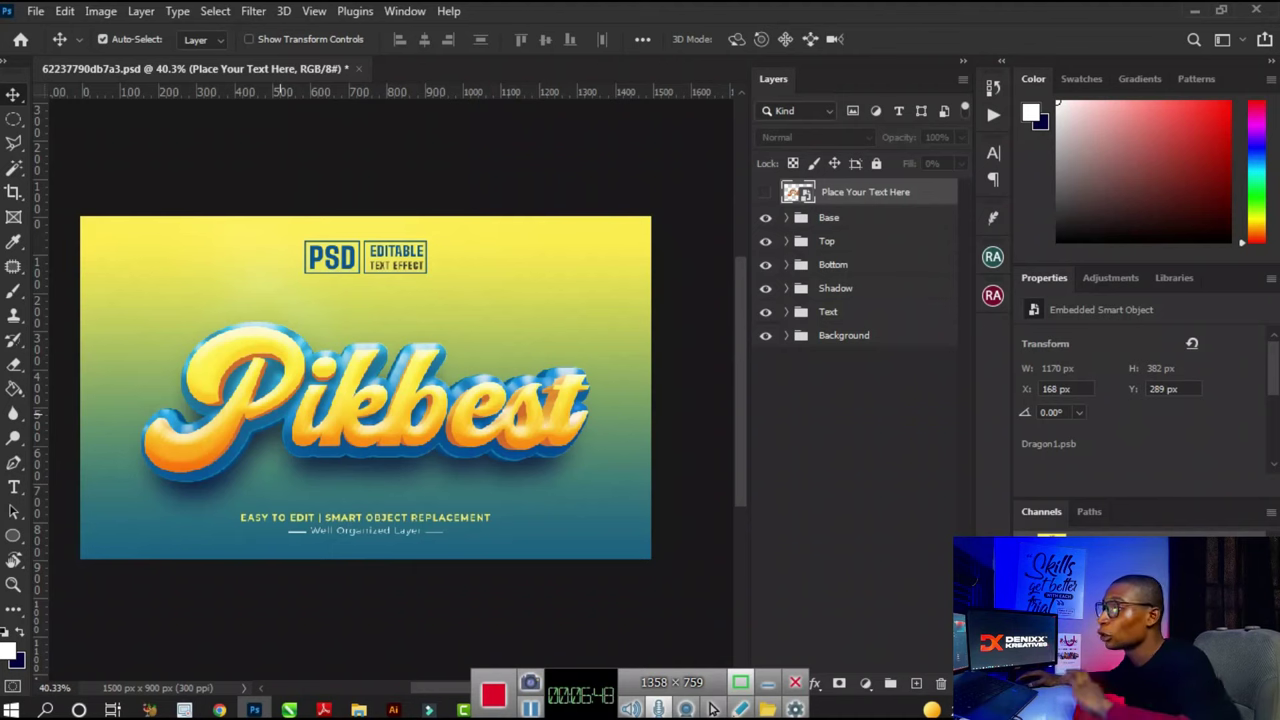
pyautogui.press('ctrl')
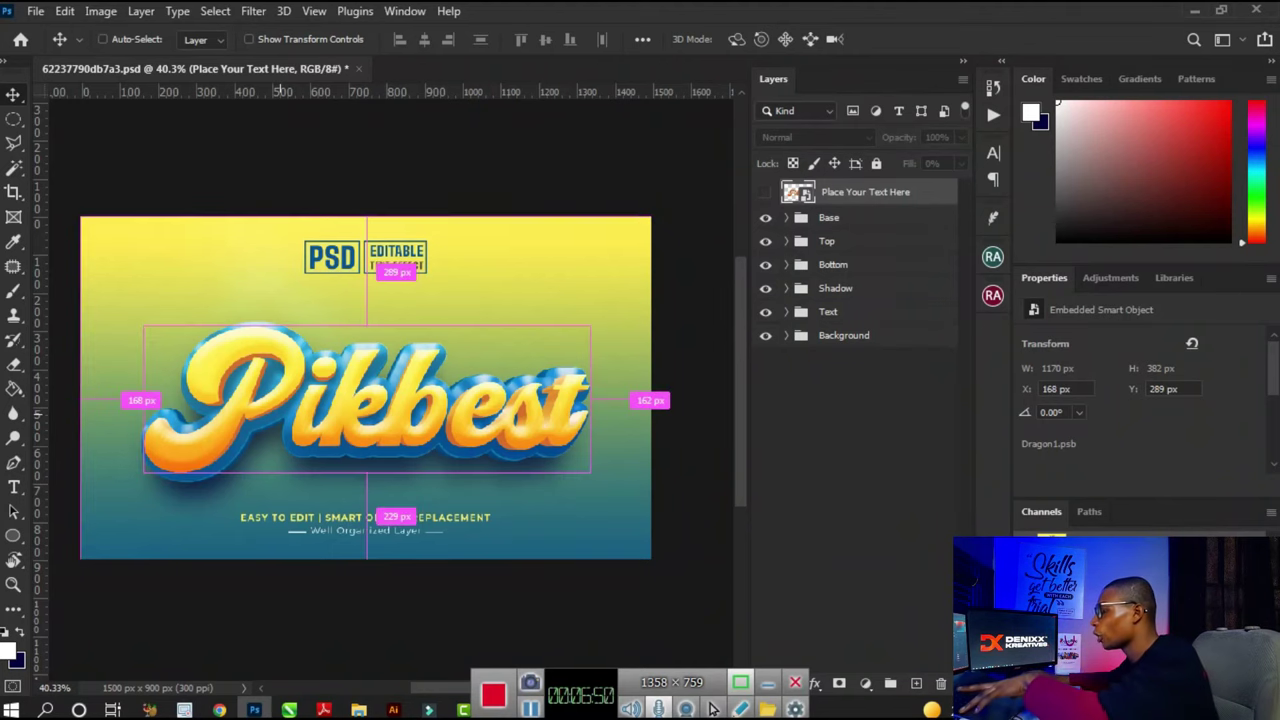
# Create a new 2000 x 2000 px RGB document at 300 ppi with white contents and unlock its Background layer.
pyautogui.hotkey('ctrl', 'n')
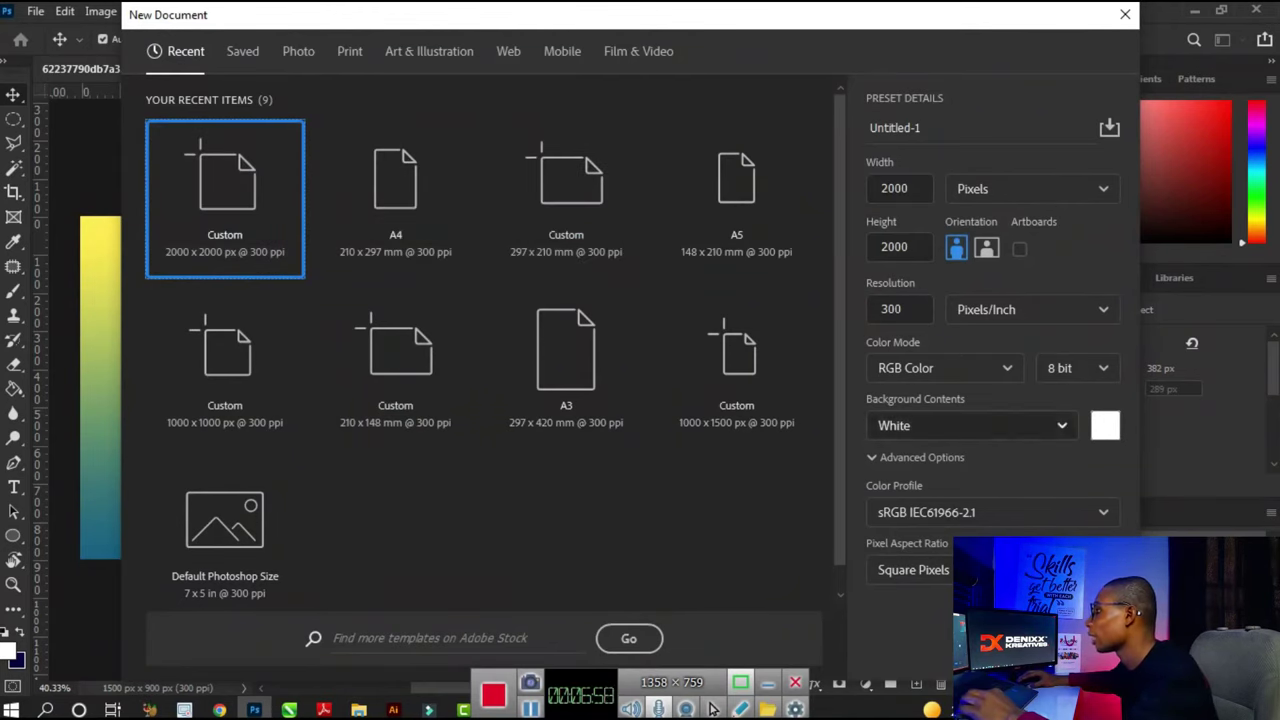
pyautogui.press('Return')
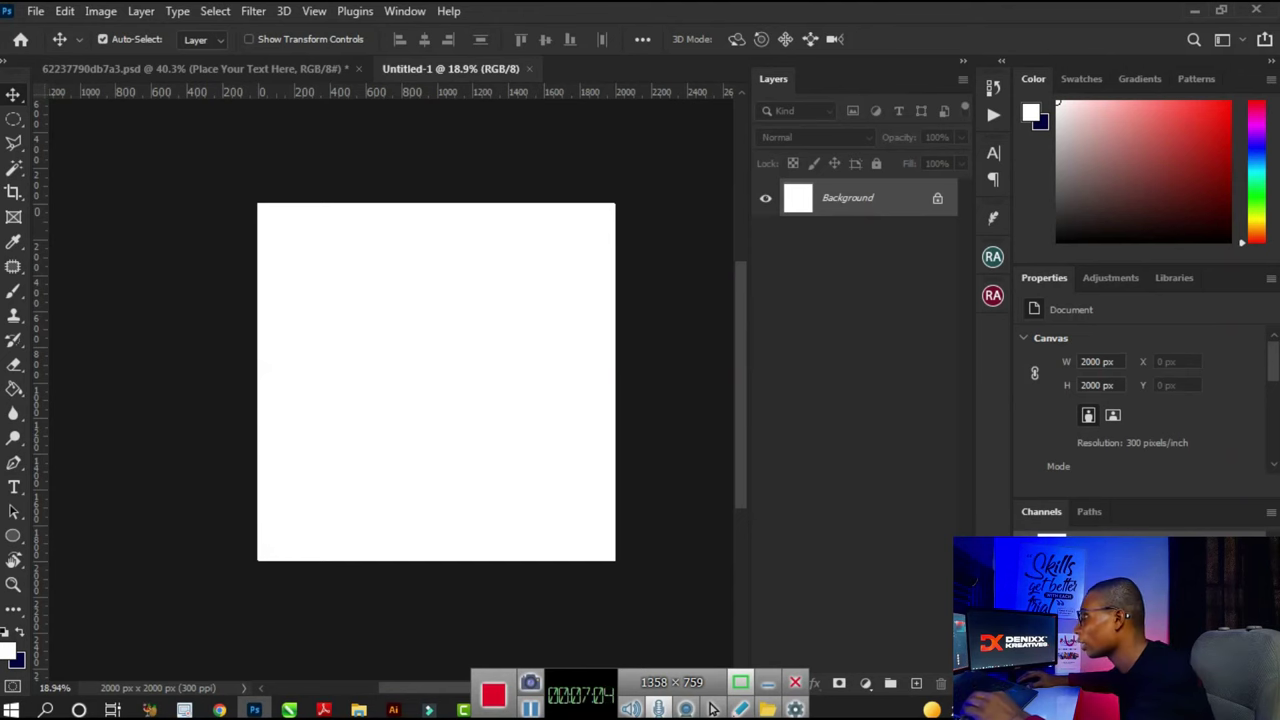
pyautogui.click(937, 197)
# In 62237790db7a3.psd, hide the Text and Background groups, then merge Place Your Text Here with the Base, Top, Bottom and Shadow groups.
pyautogui.hotkey('ctrl', 'Tab')
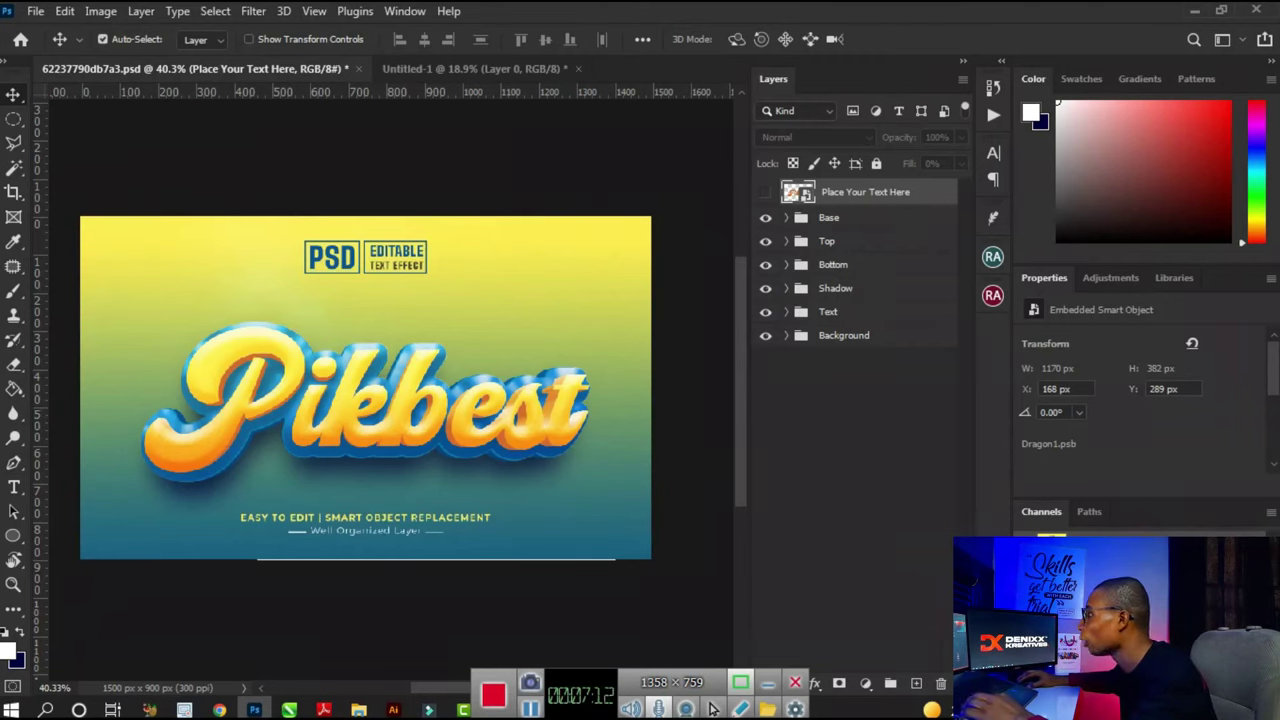
pyautogui.click(765, 335)
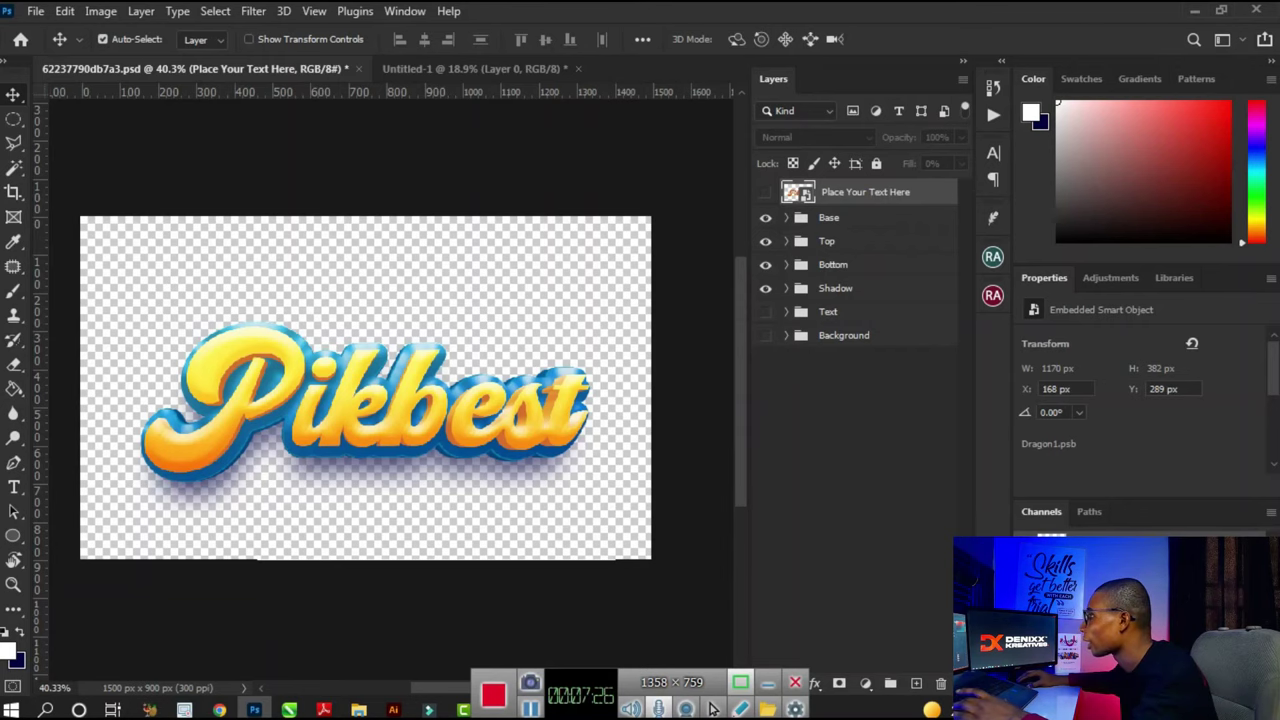
pyautogui.keyDown('shift'); pyautogui.click(835, 288); pyautogui.keyUp('shift')
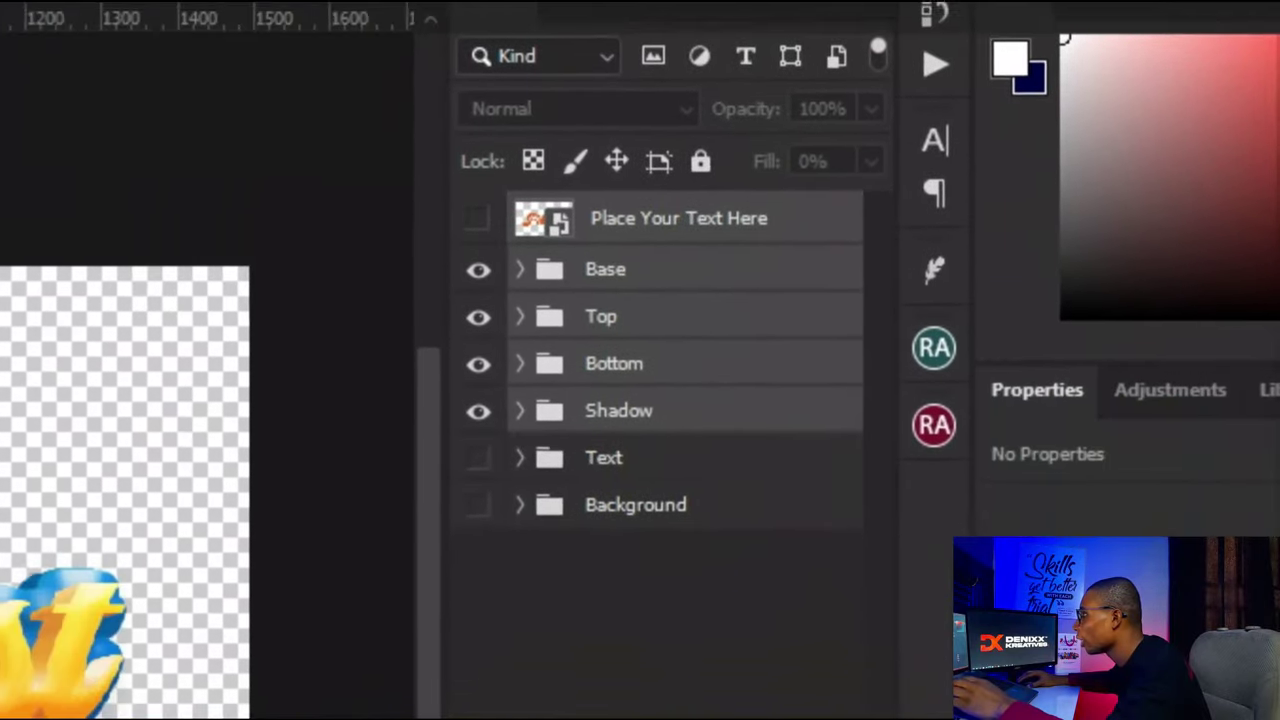
pyautogui.rightClick(637, 316)
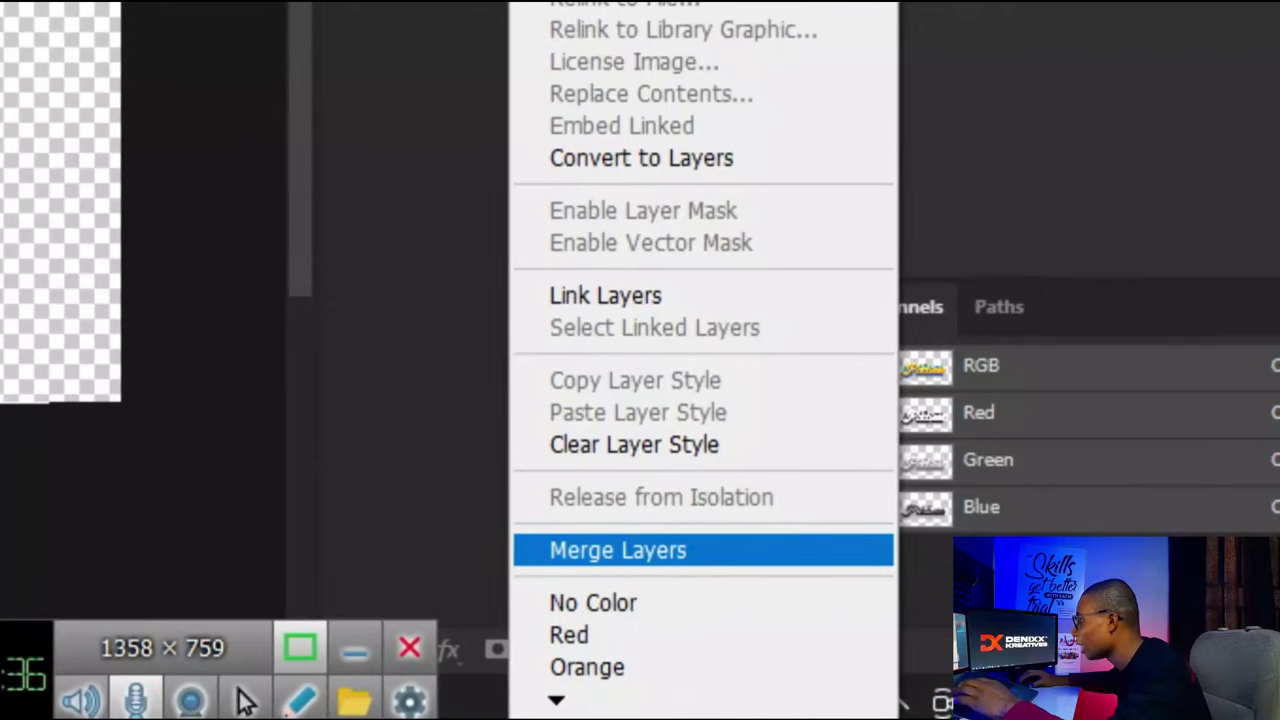
pyautogui.click(618, 550)
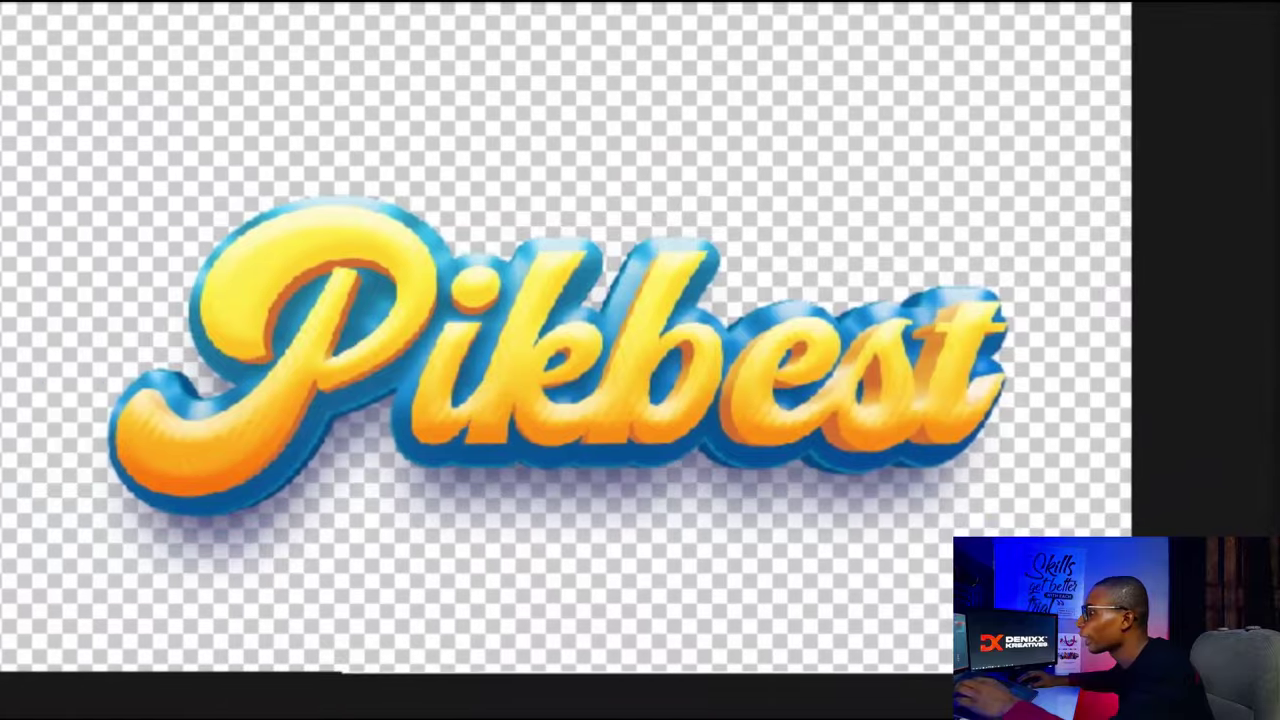
# Copy the merged Pikbest text layer from the text-effect file into the Untitled-1 document.
pyautogui.moveTo(636, 392); pyautogui.dragTo(652, 340)
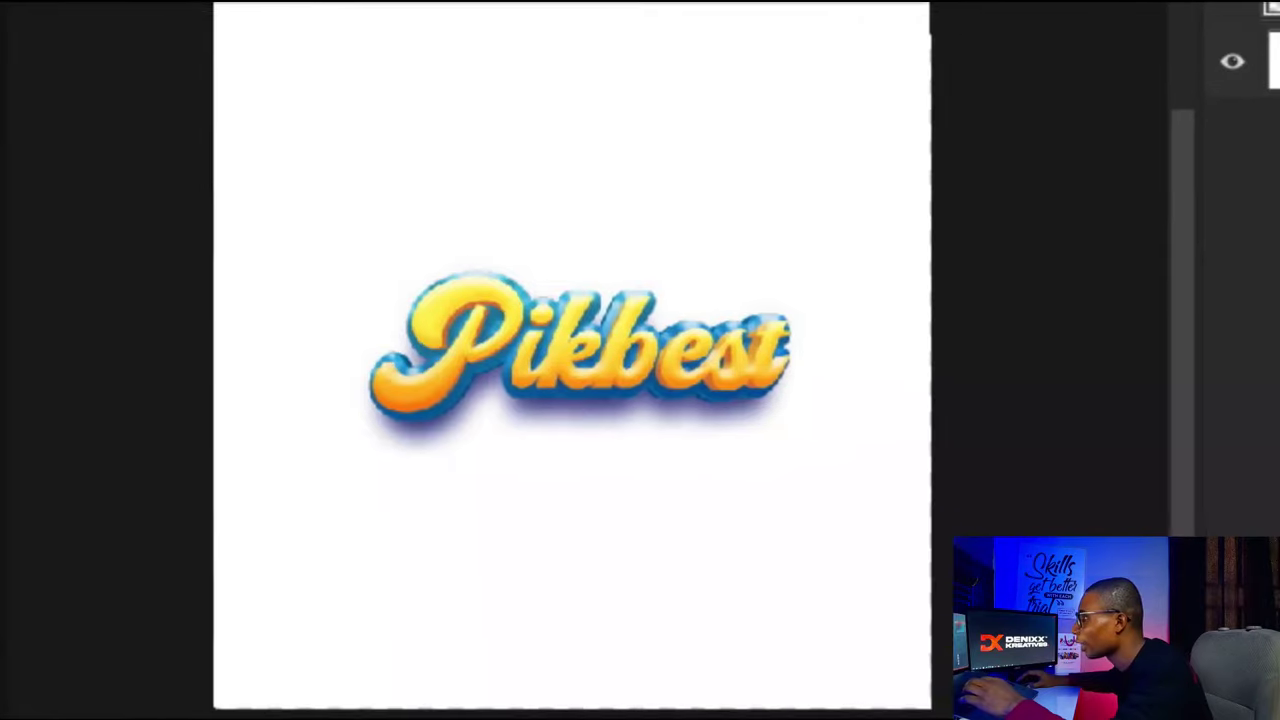
pyautogui.scroll(1, 690, 390)
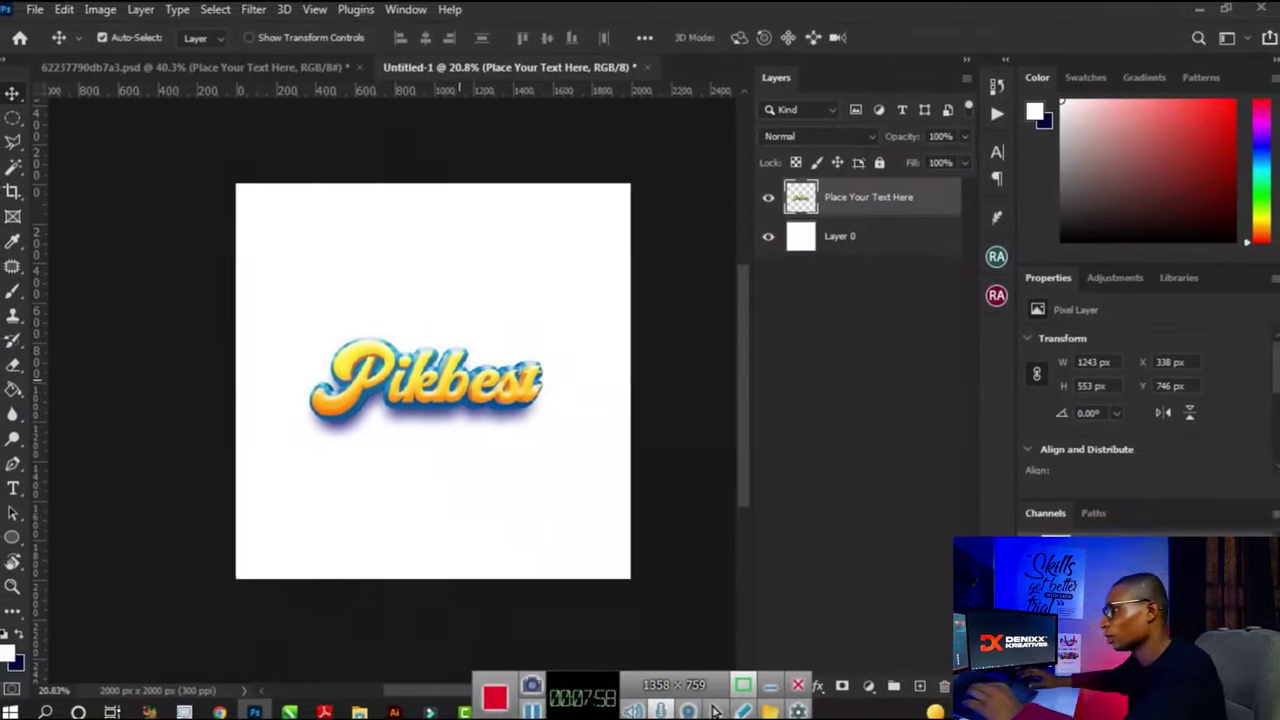
pyautogui.scroll(5, 459, 382)
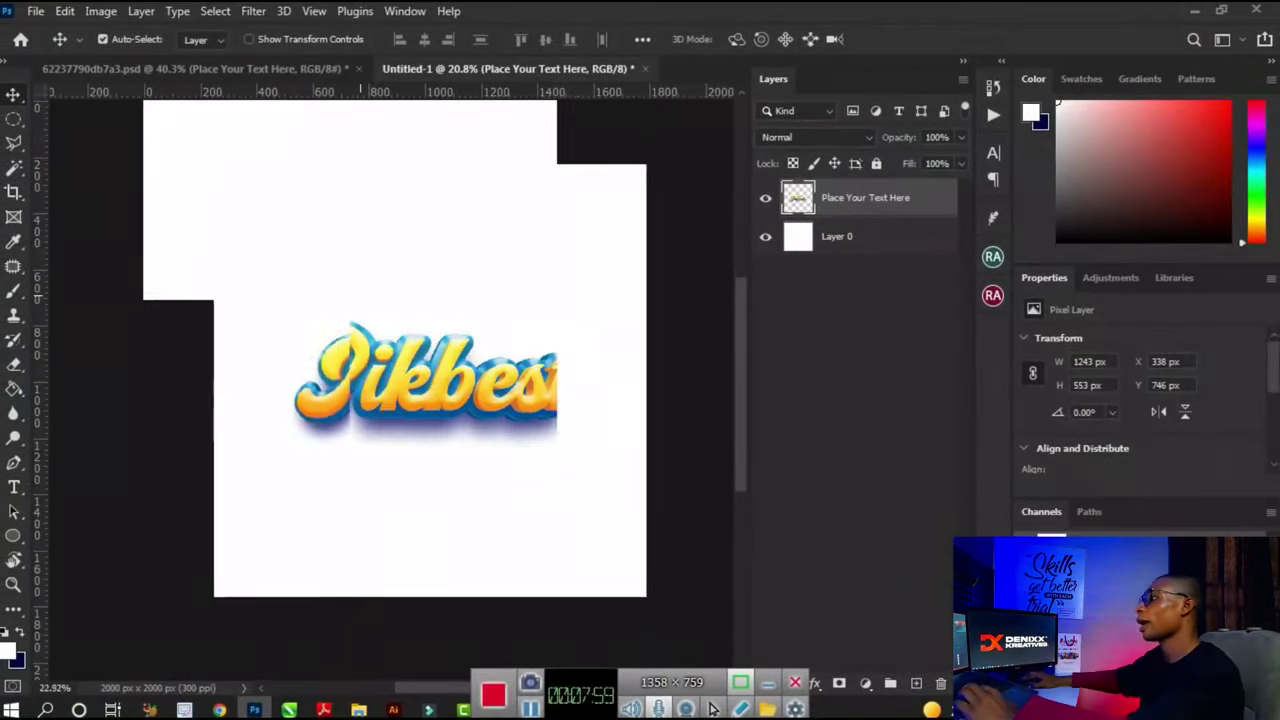
pyautogui.scroll(-4, 449, 452)
pyautogui.hotkey('ctrl', '-')
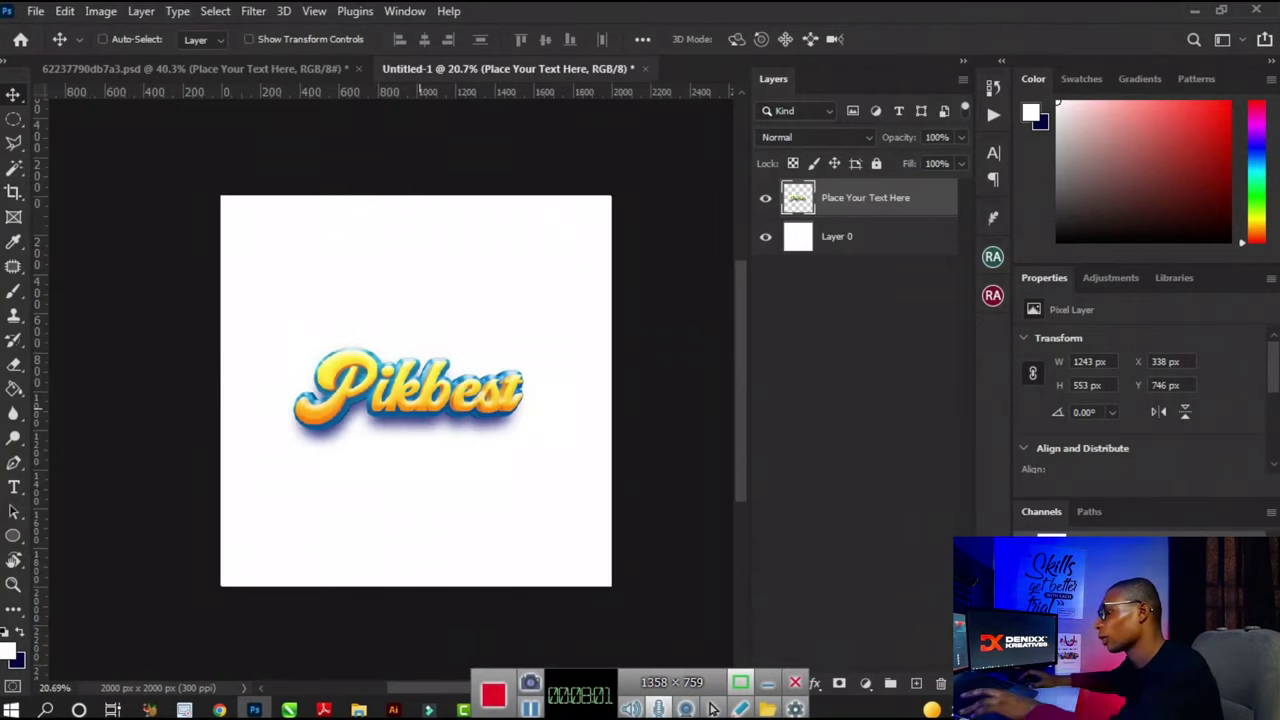
# Scale the Pikbest text layer to about 125% and centre it on the canvas at X 1000, Y 1000 px.
pyautogui.hotkey('ctrl', 't')
pyautogui.moveTo(541, 453); pyautogui.dragTo(572, 467)
pyautogui.moveTo(496, 408); pyautogui.dragTo(505, 403)
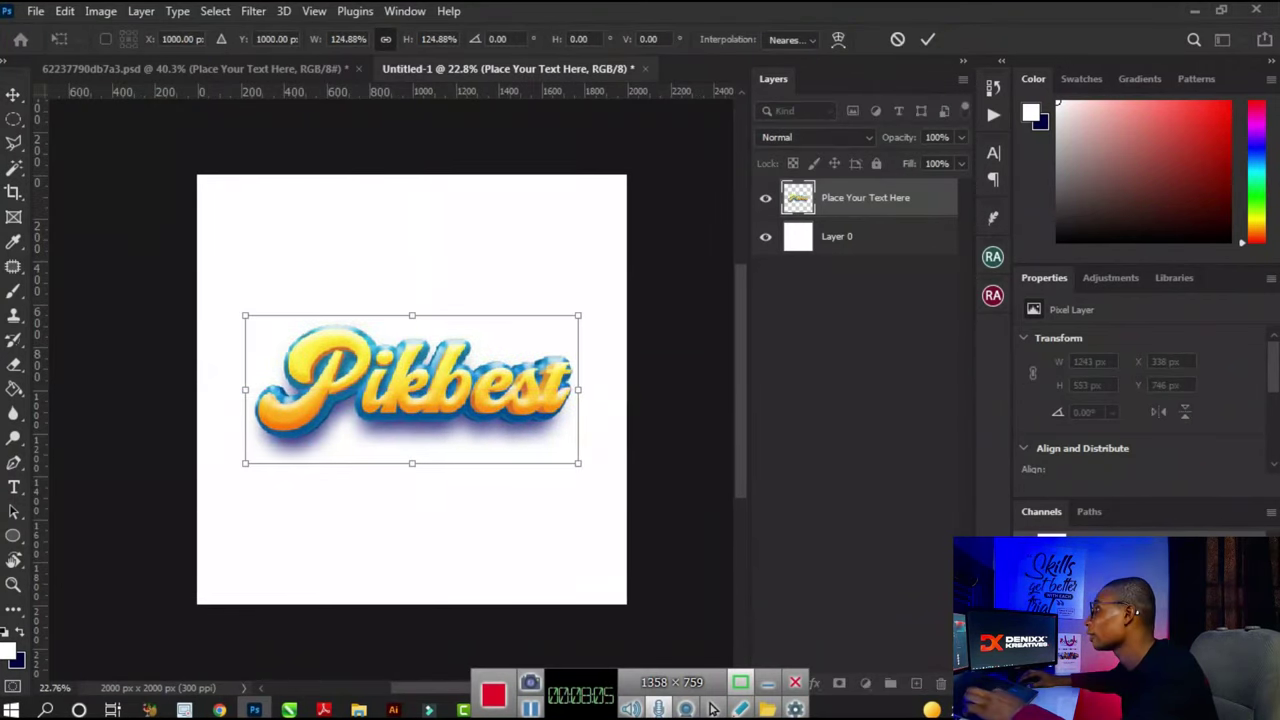
pyautogui.press('Return')
# Apply a radial Gradient Overlay running from orange at the centre to red at the edges to the white Layer 0.
pyautogui.hotkey('alt', '[')
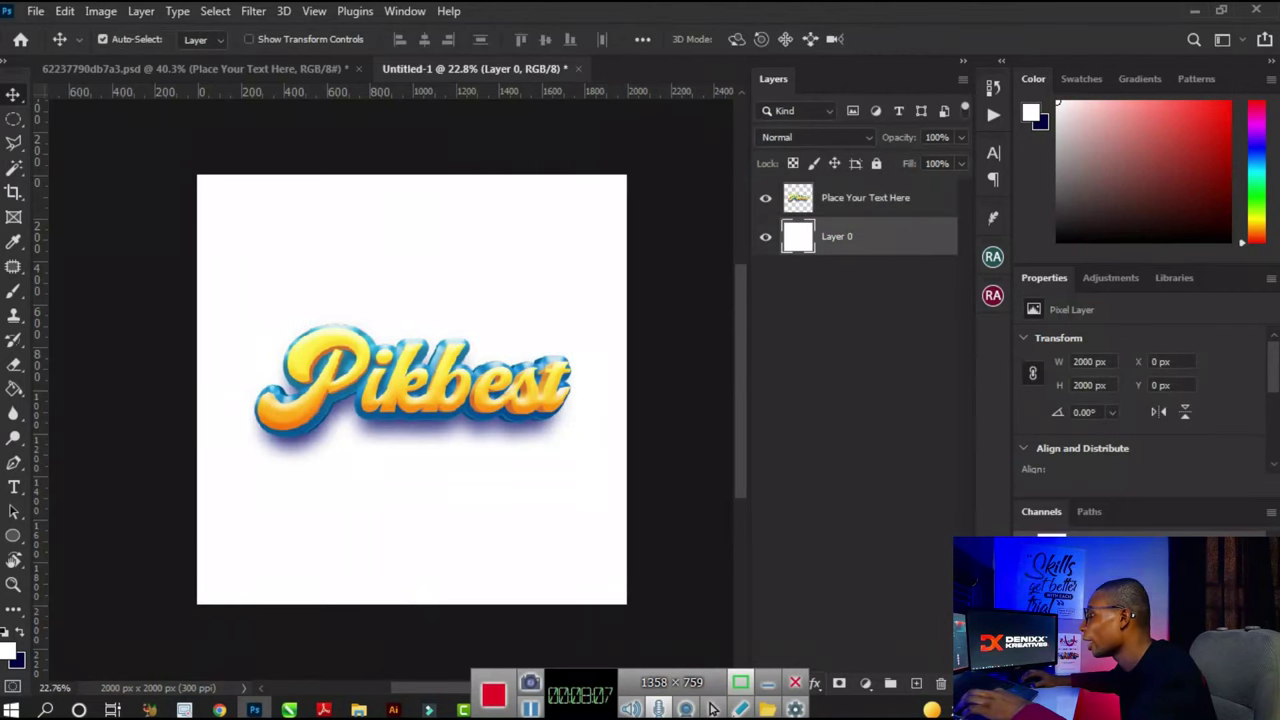
pyautogui.click(815, 683)
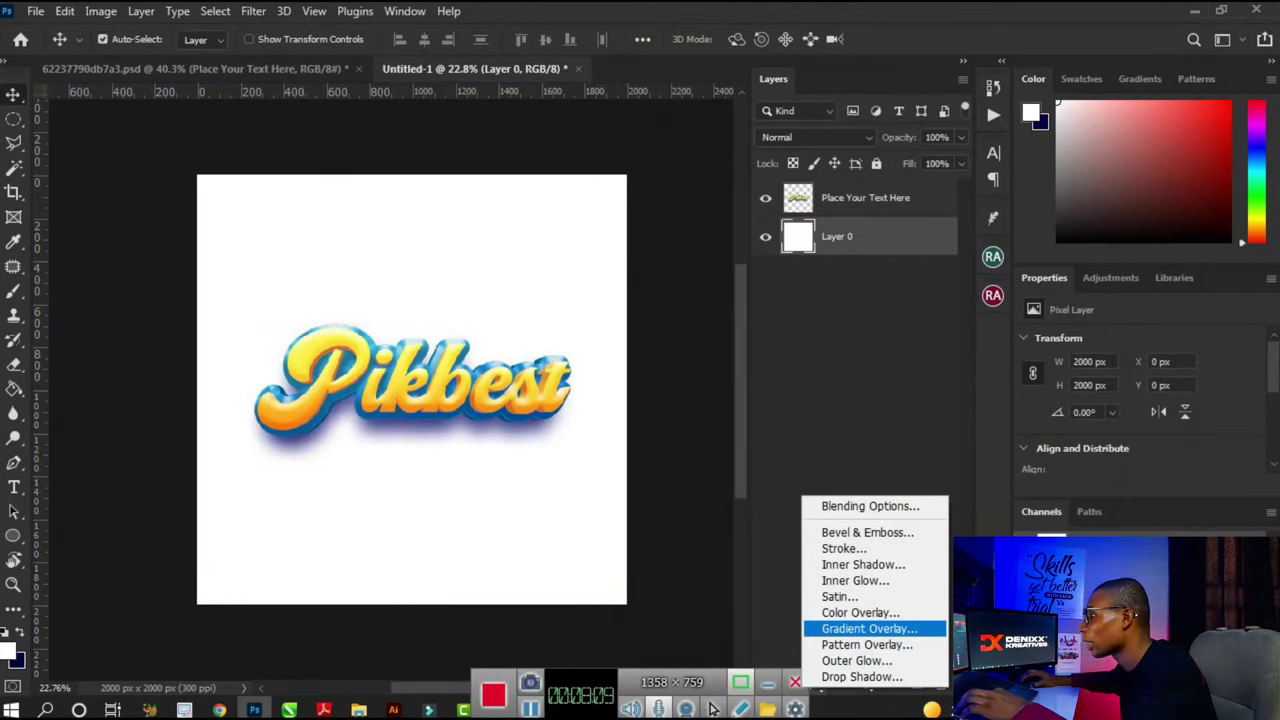
pyautogui.click(868, 628)
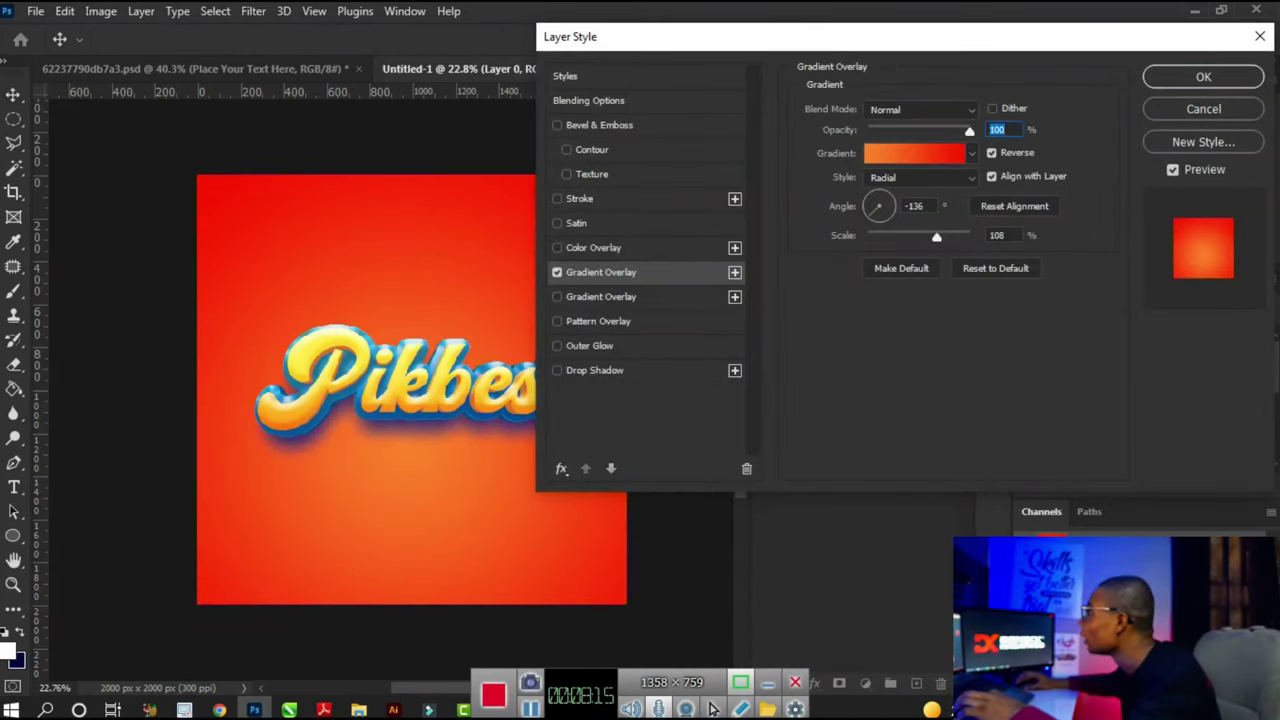
pyautogui.click(1203, 77)
pyautogui.scroll(-6, 420, 340)
pyautogui.scroll(6, 441, 341)
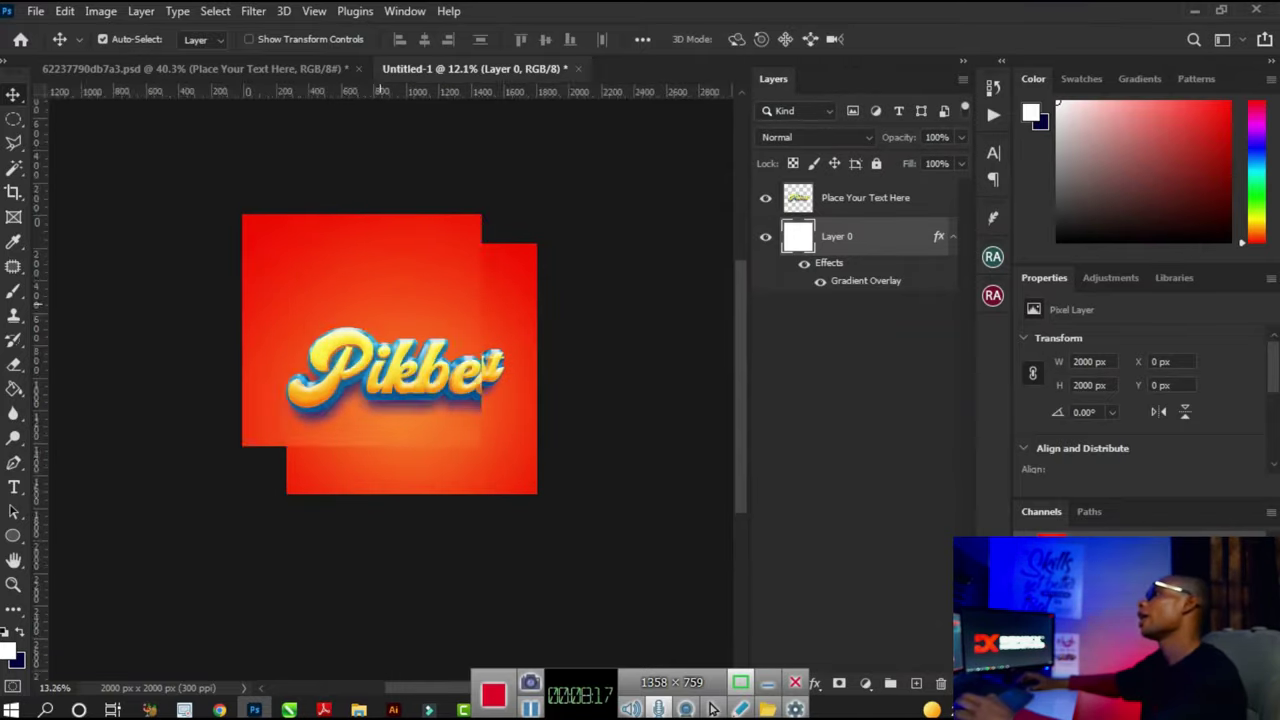